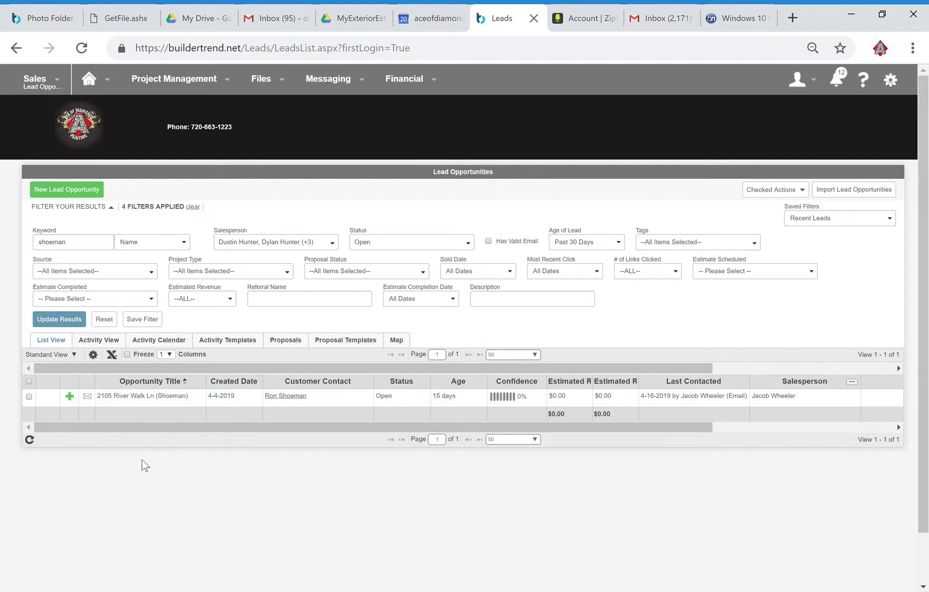
- Open the lead opportunity's details and scroll through its contact, general and custom fields
click(167, 399)
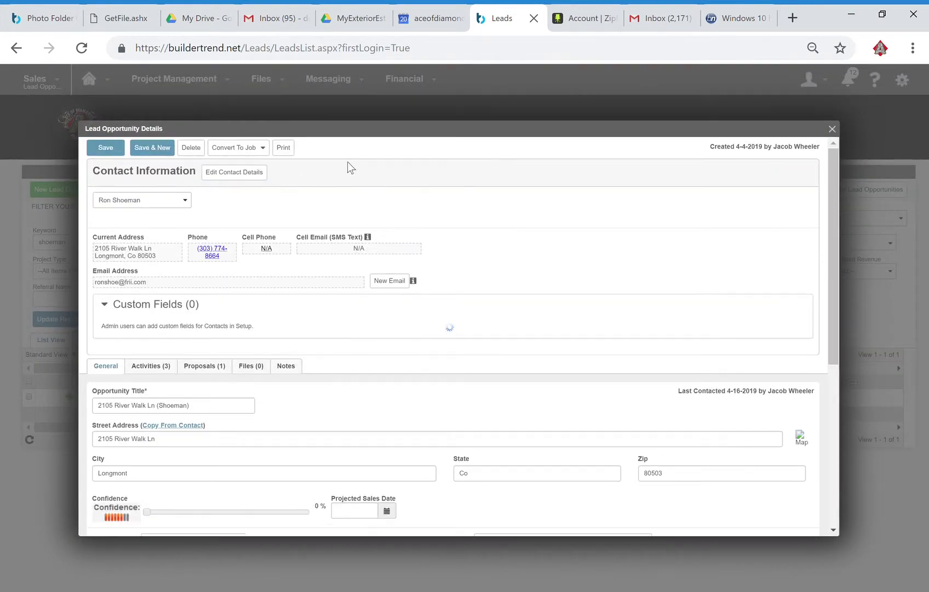
scroll(400, 356, down, 2)
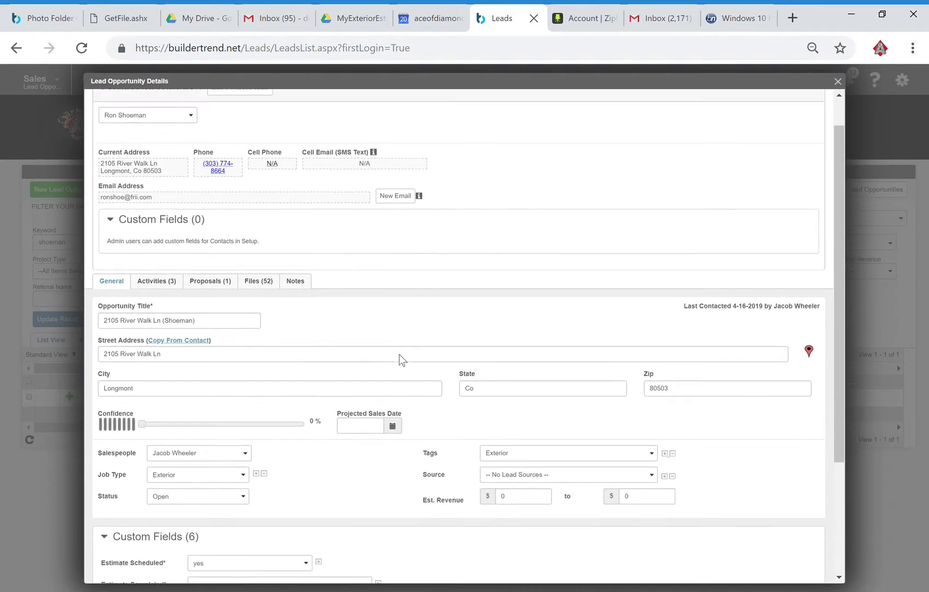
scroll(399, 356, down, 1)
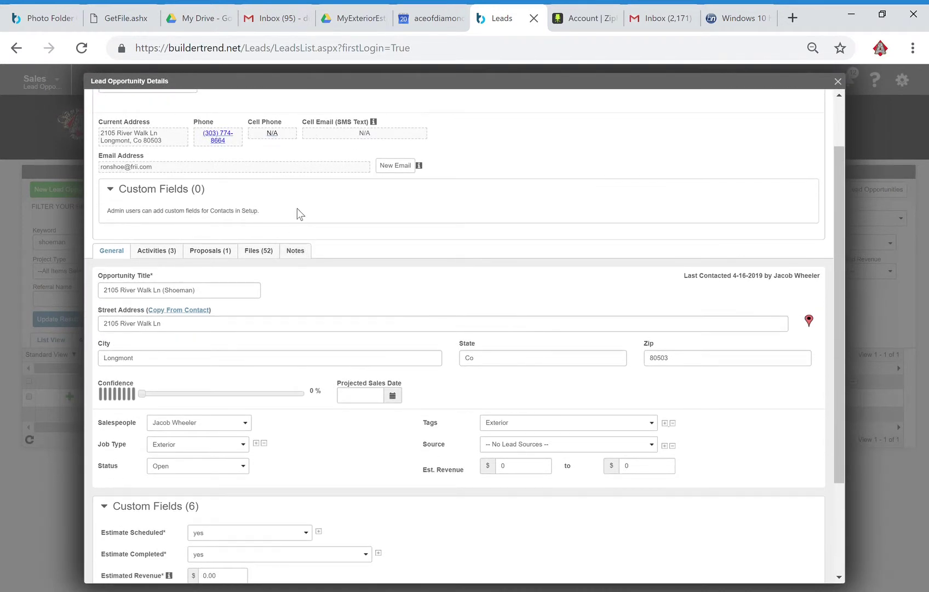
scroll(272, 198, up, 2)
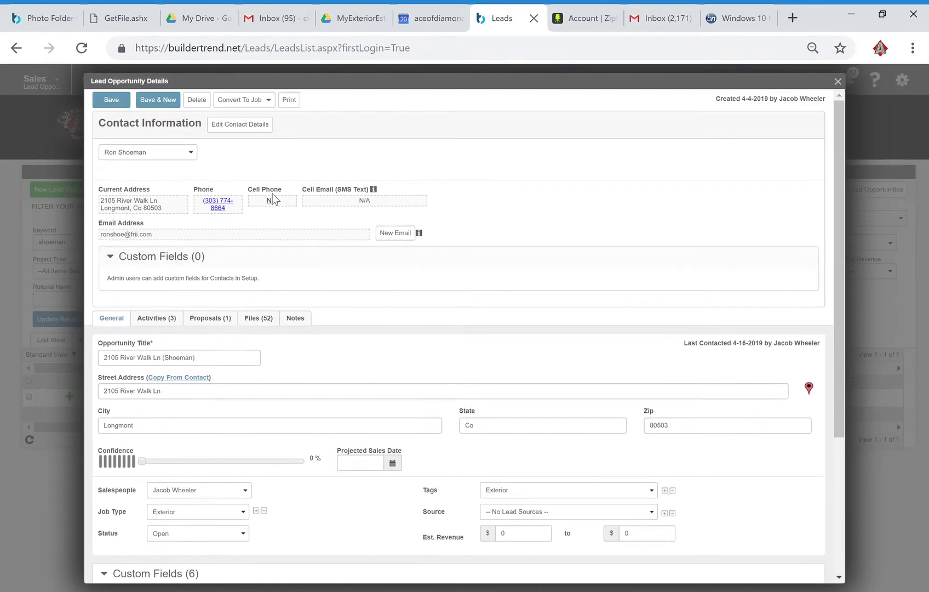
scroll(329, 307, down, 2)
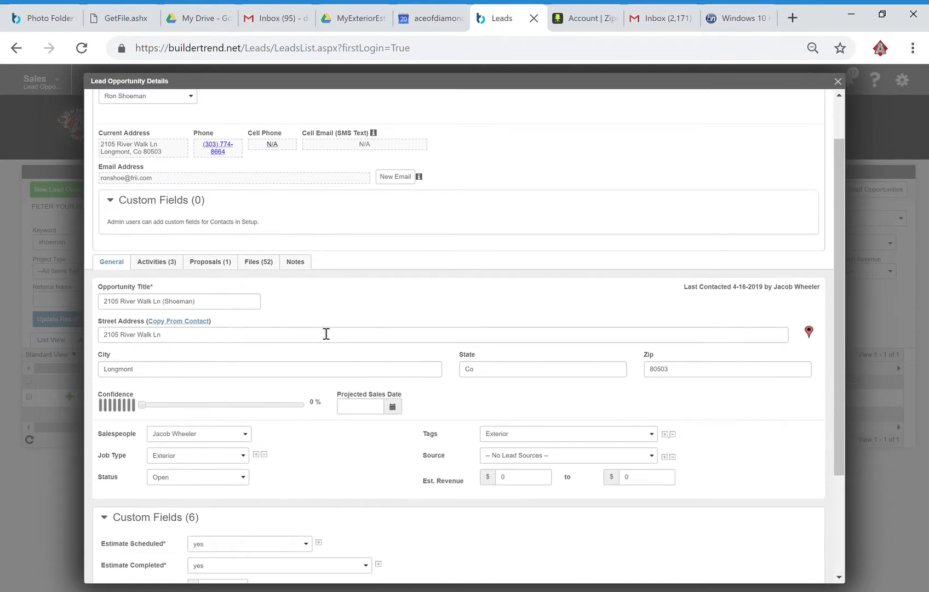
scroll(236, 290, down, 4)
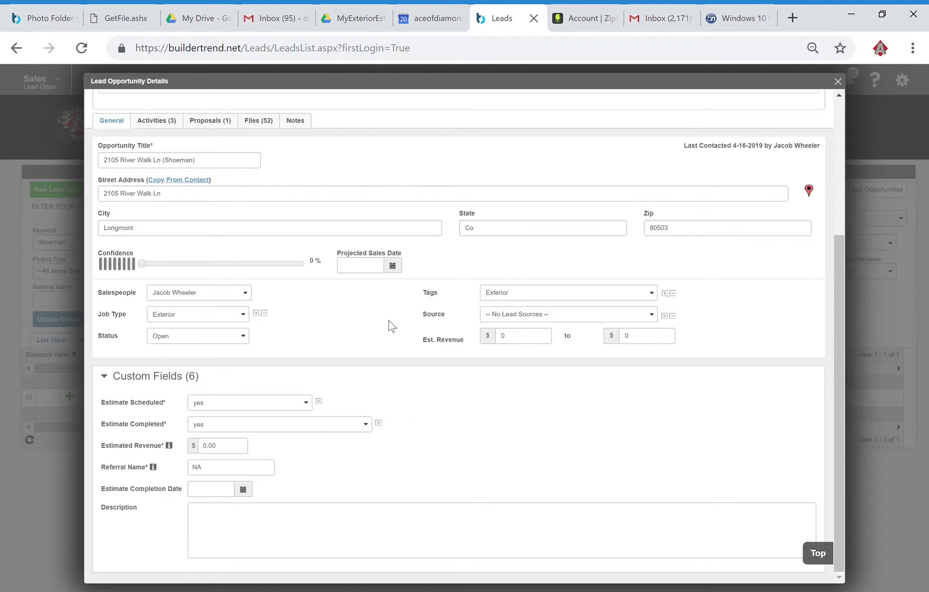
- Look over the Source dropdown's lead sources, leaving none selected
click(540, 316)
scroll(565, 378, down, 10)
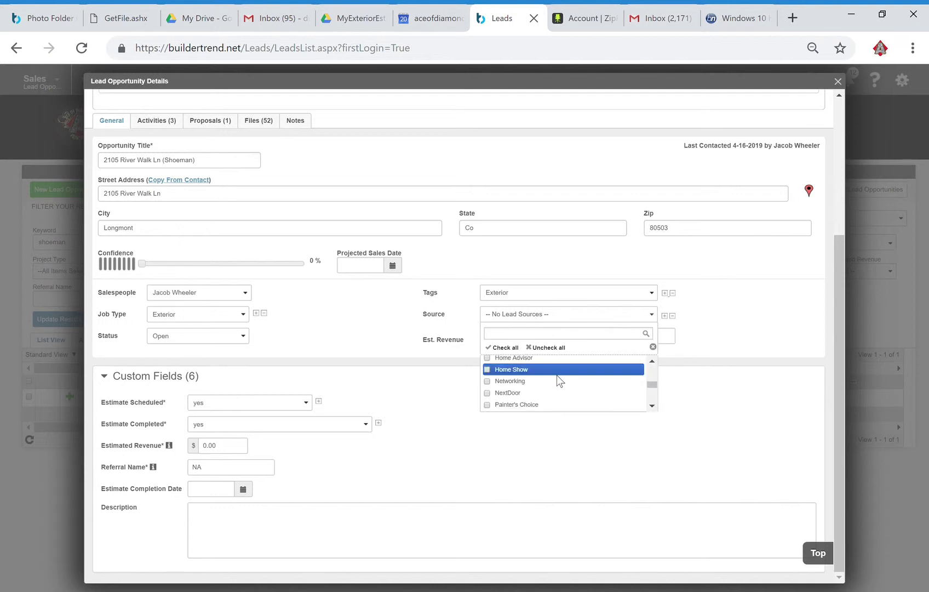
scroll(554, 378, up, 10)
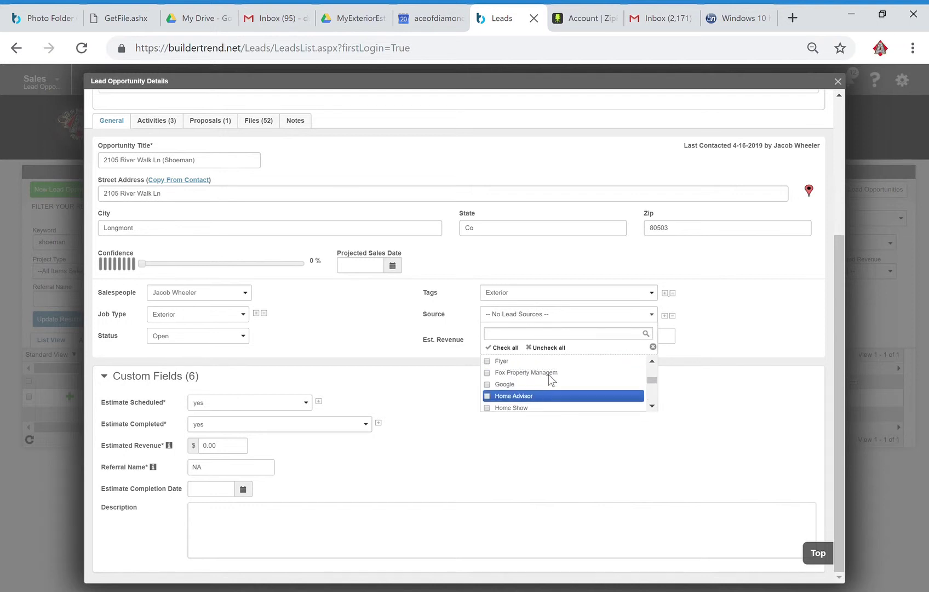
scroll(548, 373, up, 4)
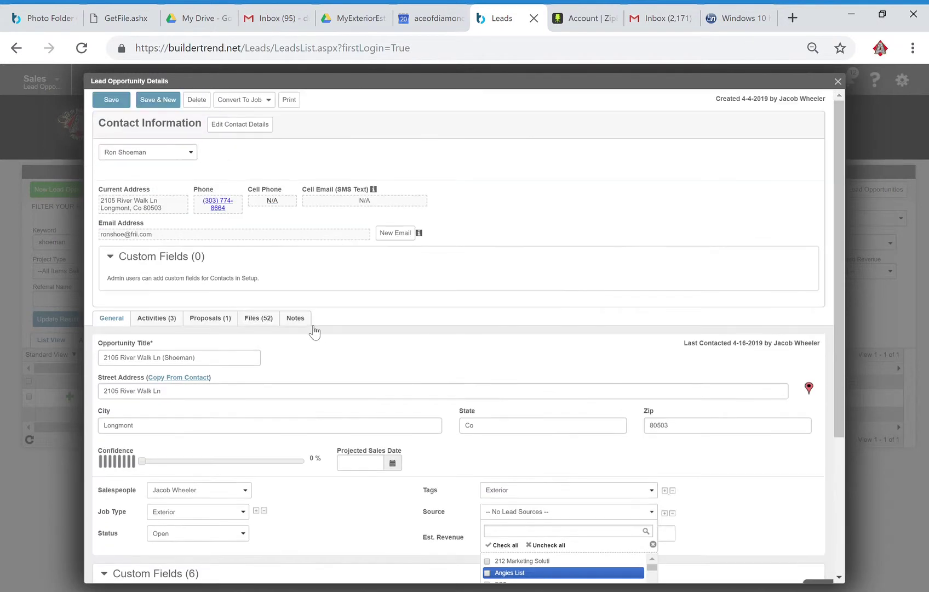
- View the lead's approved proposal and choose Convert To Job > New Job from Template
click(421, 344)
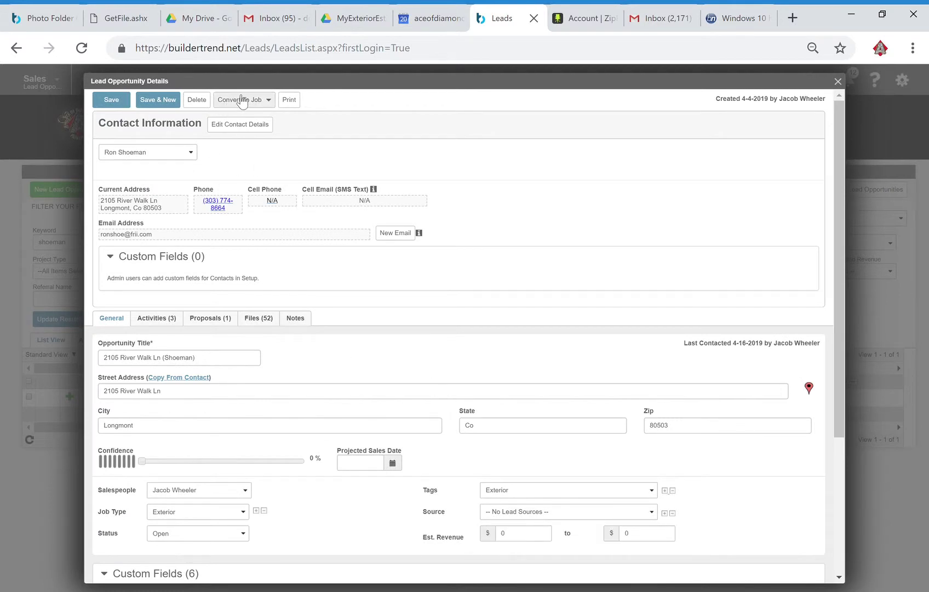
click(232, 322)
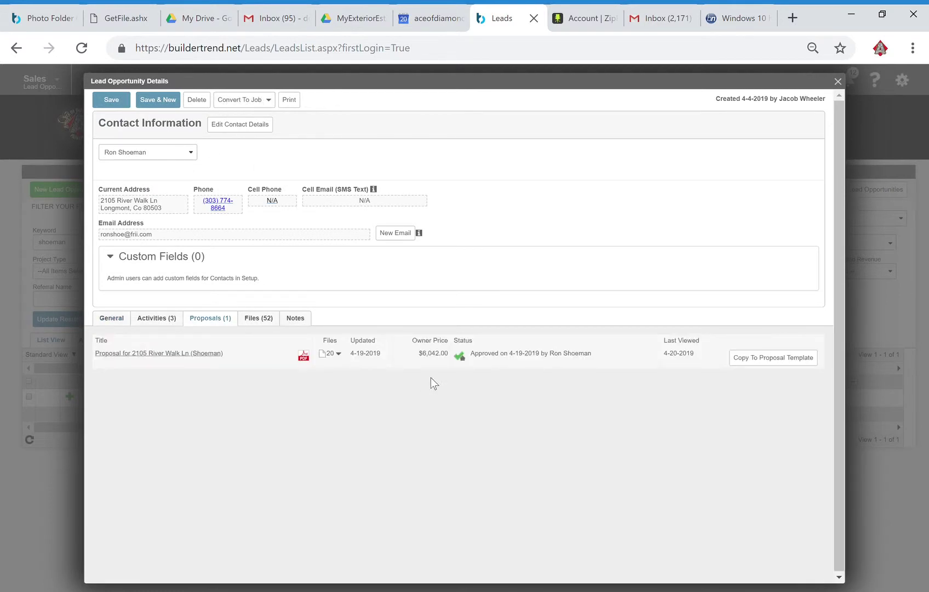
click(247, 100)
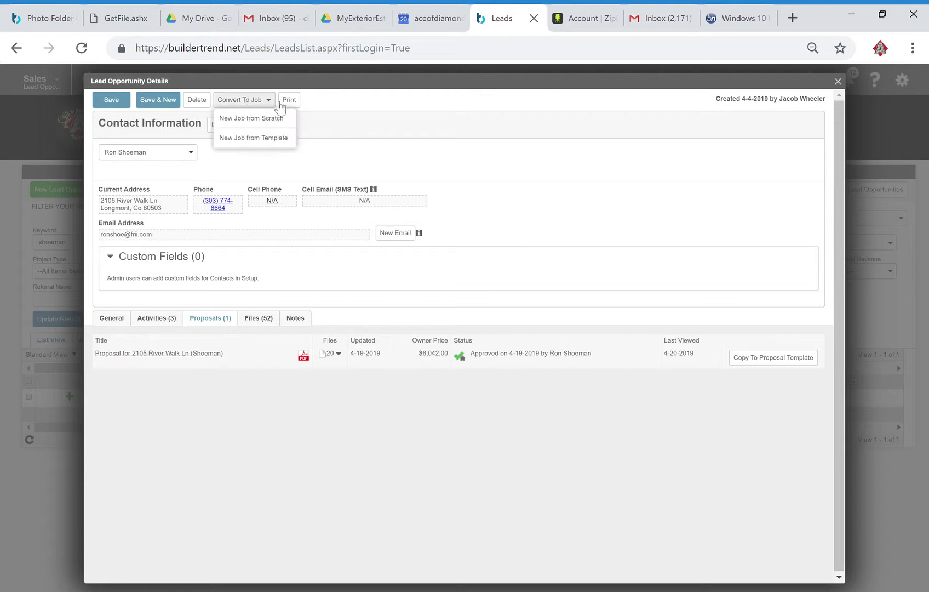
click(270, 139)
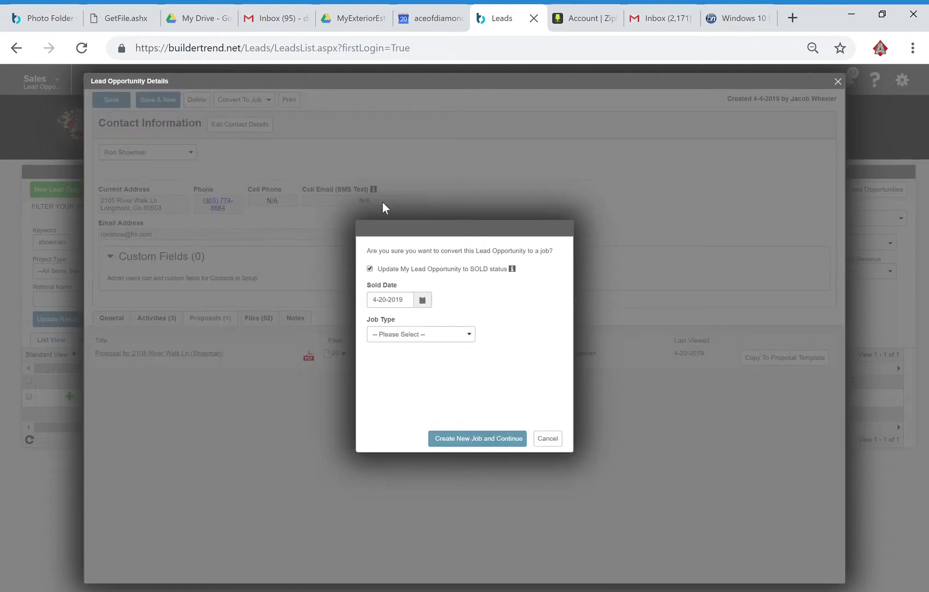
- Set sold date 4-19-2019 and job type Painting, then create the job
click(423, 301)
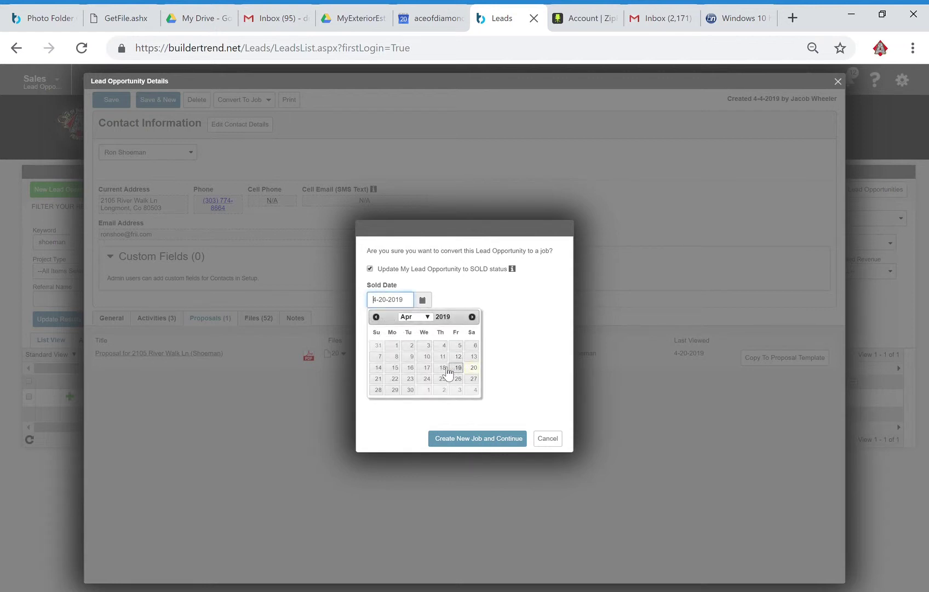
click(463, 367)
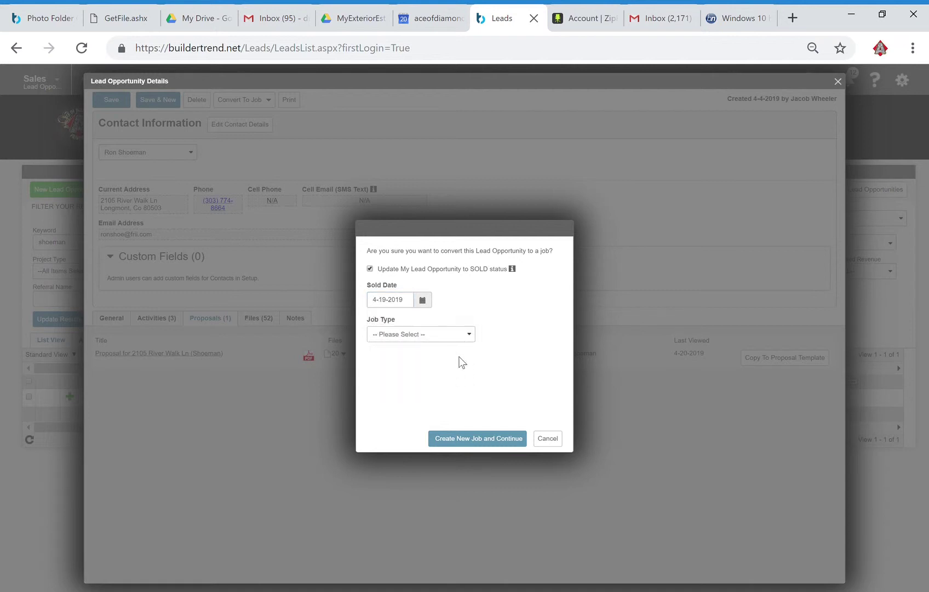
click(438, 335)
click(392, 380)
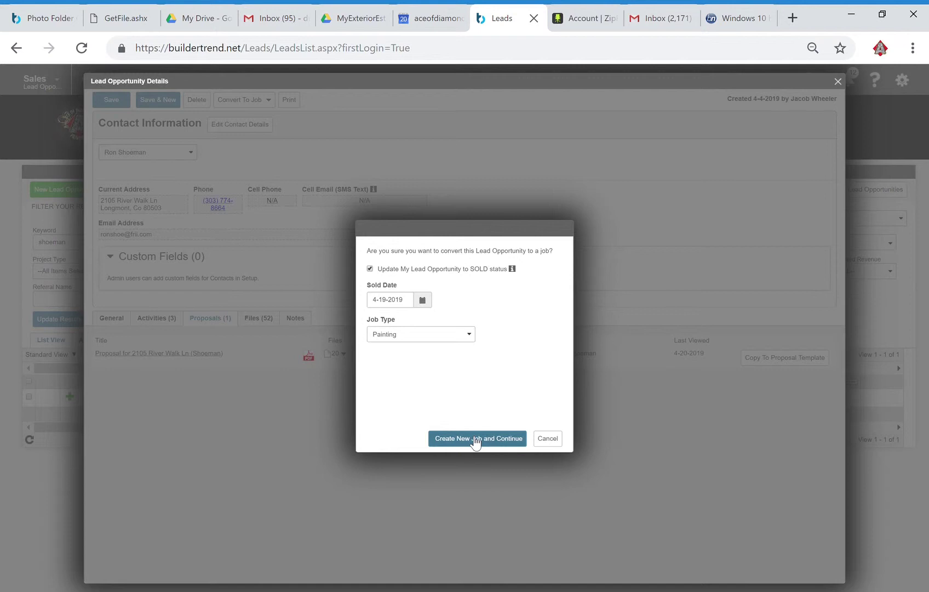
click(503, 444)
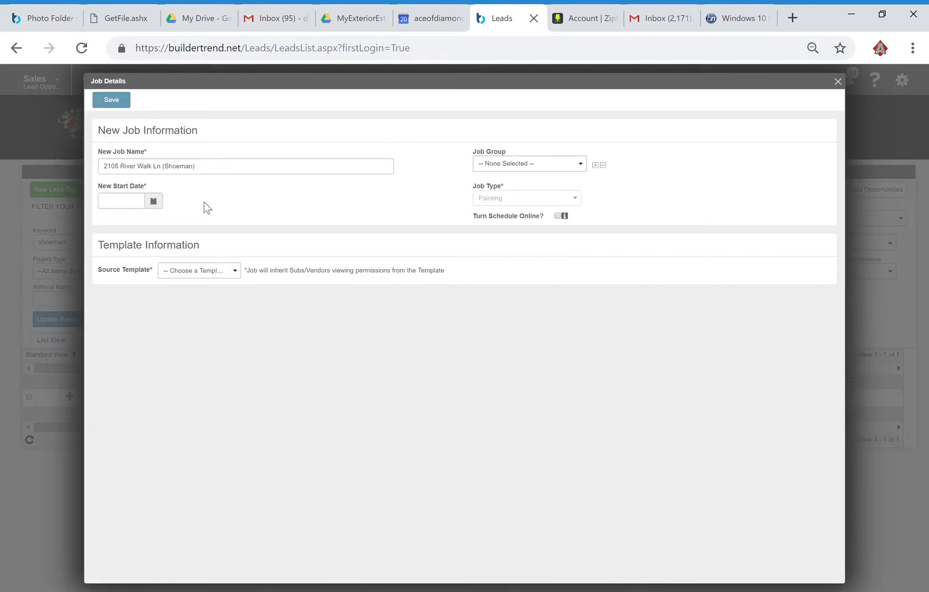
- Give the new job start date 4-26-2019 and the Homeowner Exterior source template, then save it
click(153, 201)
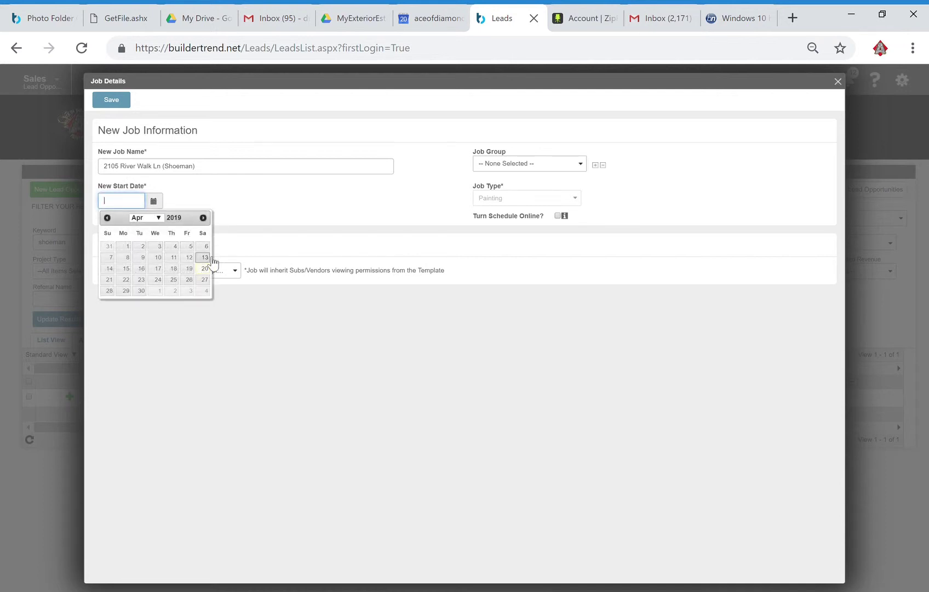
click(188, 280)
click(196, 282)
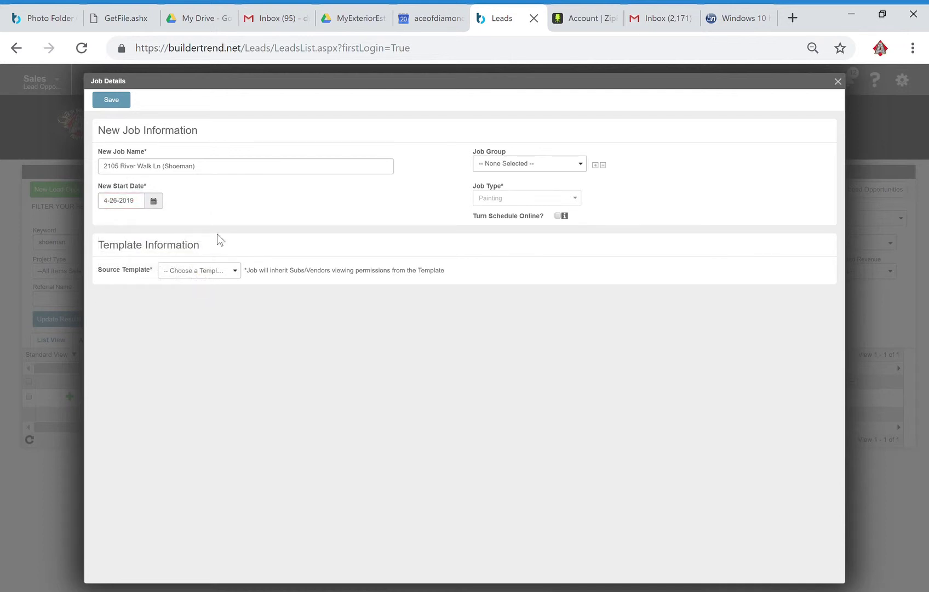
click(240, 272)
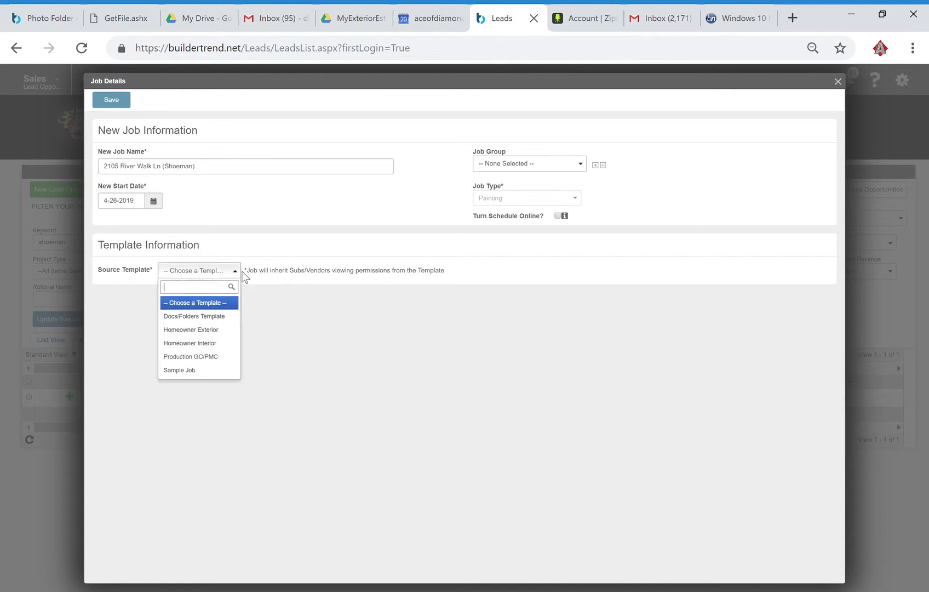
click(223, 334)
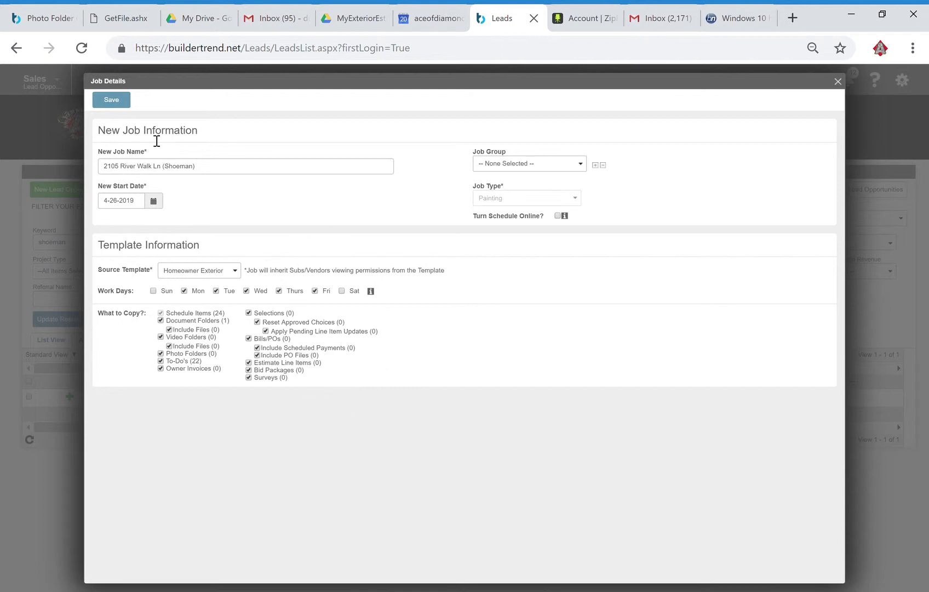
click(116, 102)
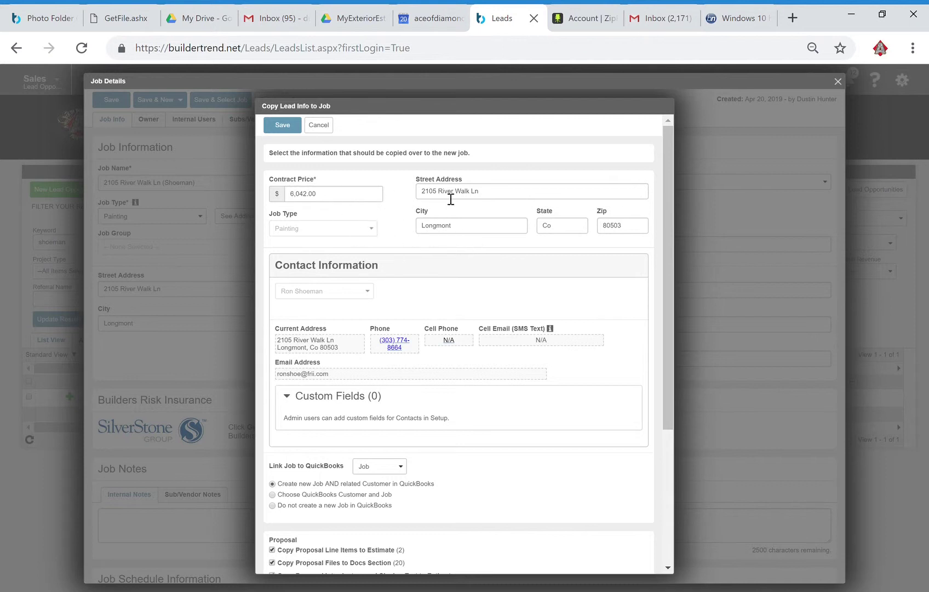
- Check which lead details, proposal items, files and photos will be copied, then confirm the copy
scroll(525, 245, down, 3)
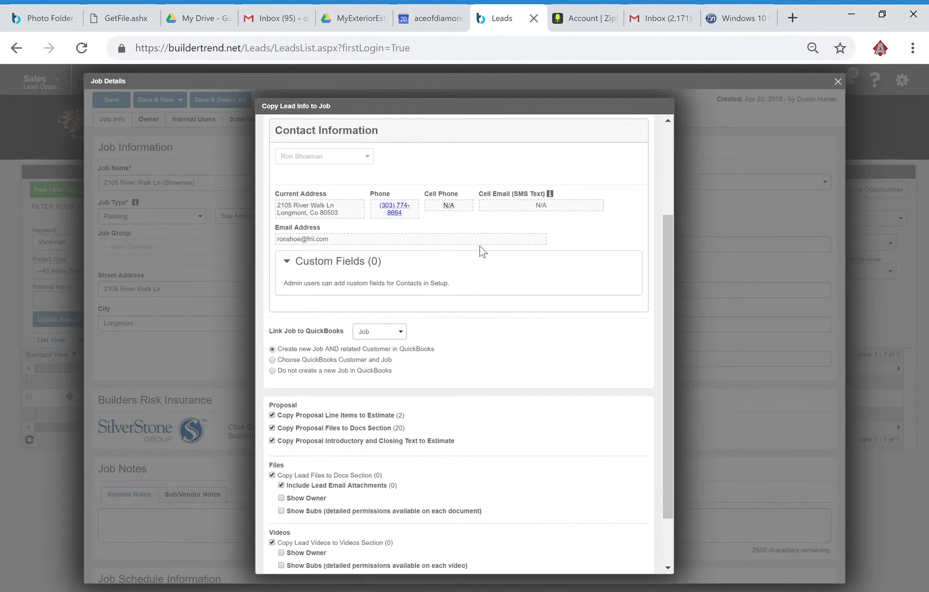
scroll(493, 290, down, 2)
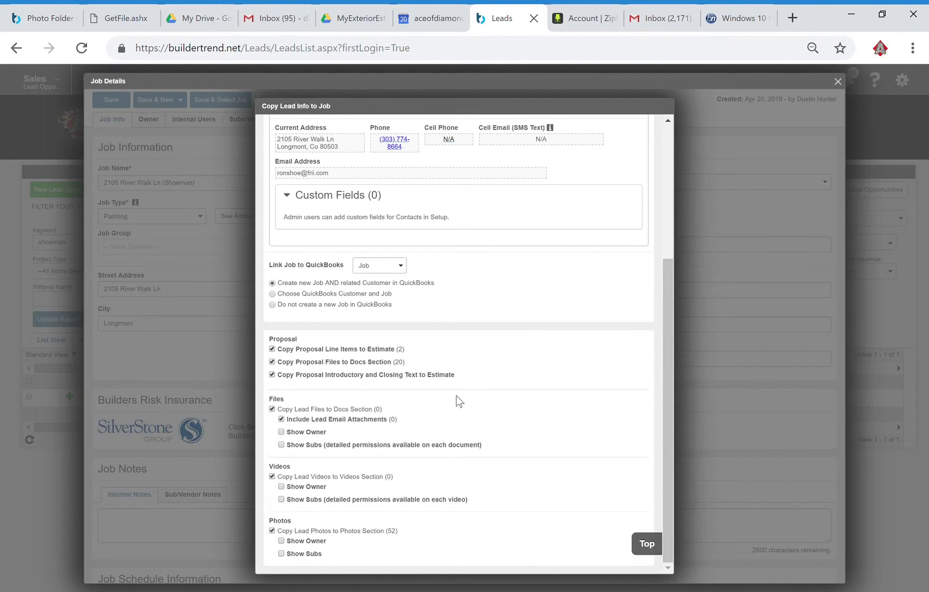
scroll(524, 390, up, 3)
scroll(524, 390, up, 1)
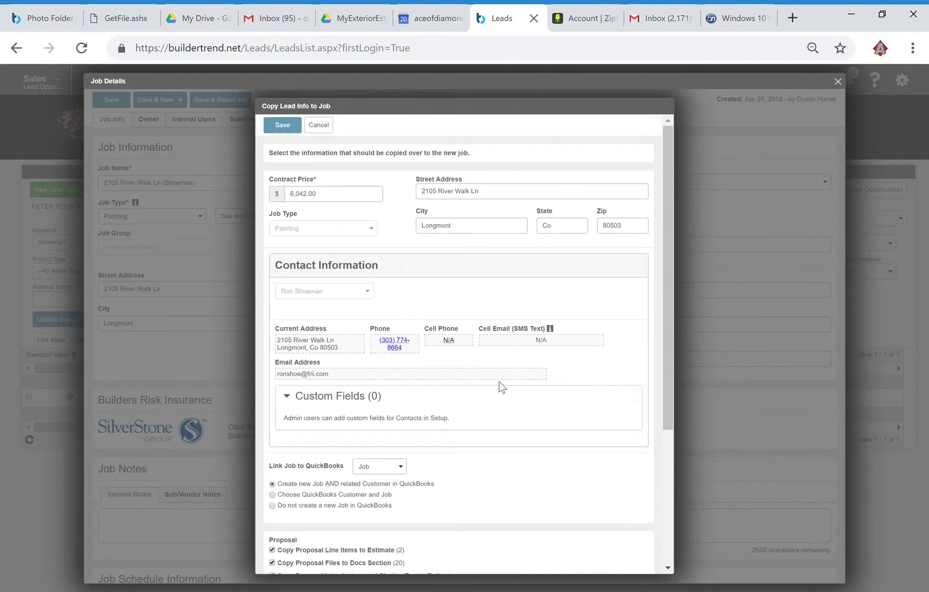
click(293, 131)
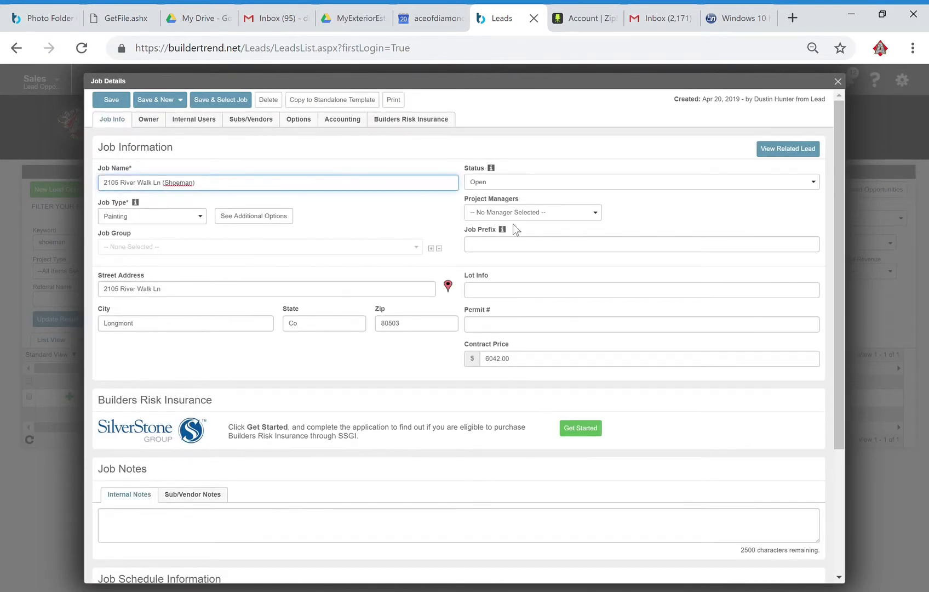
- Assign two project managers to the job
click(579, 215)
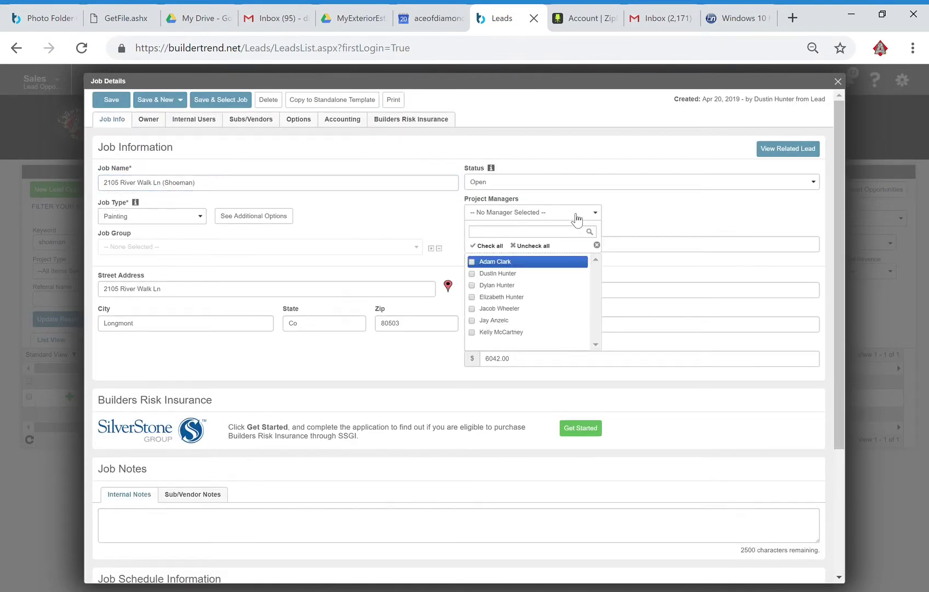
click(555, 310)
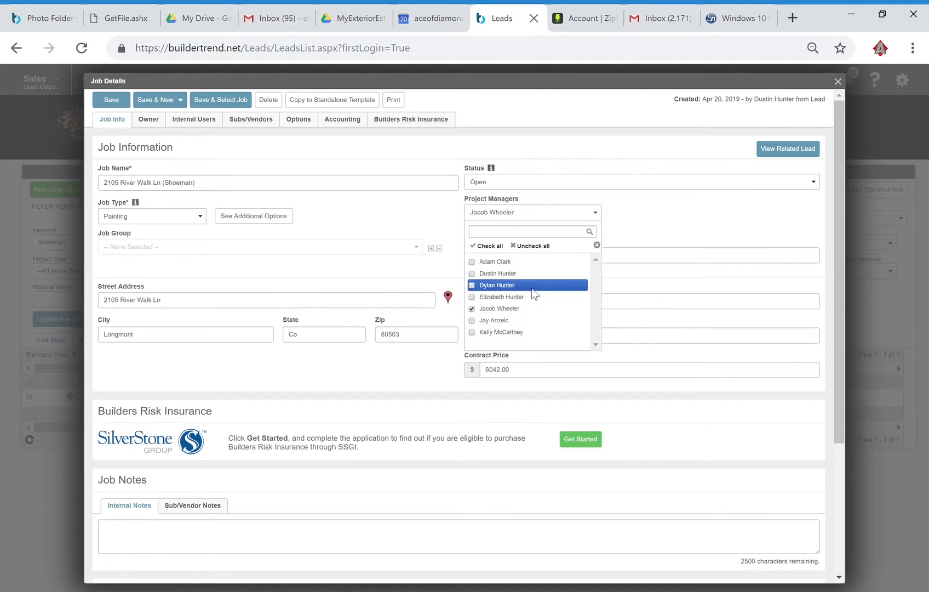
click(502, 321)
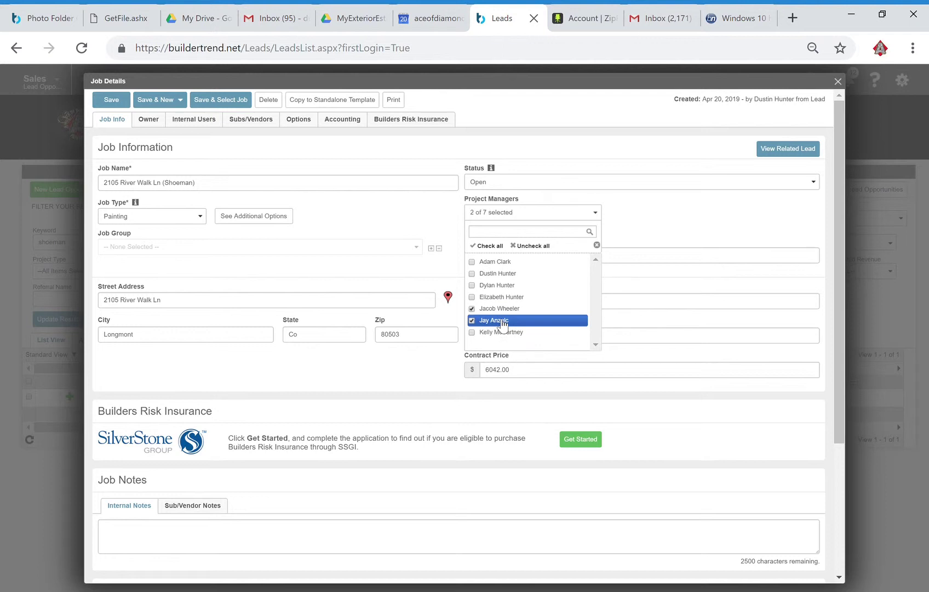
click(404, 227)
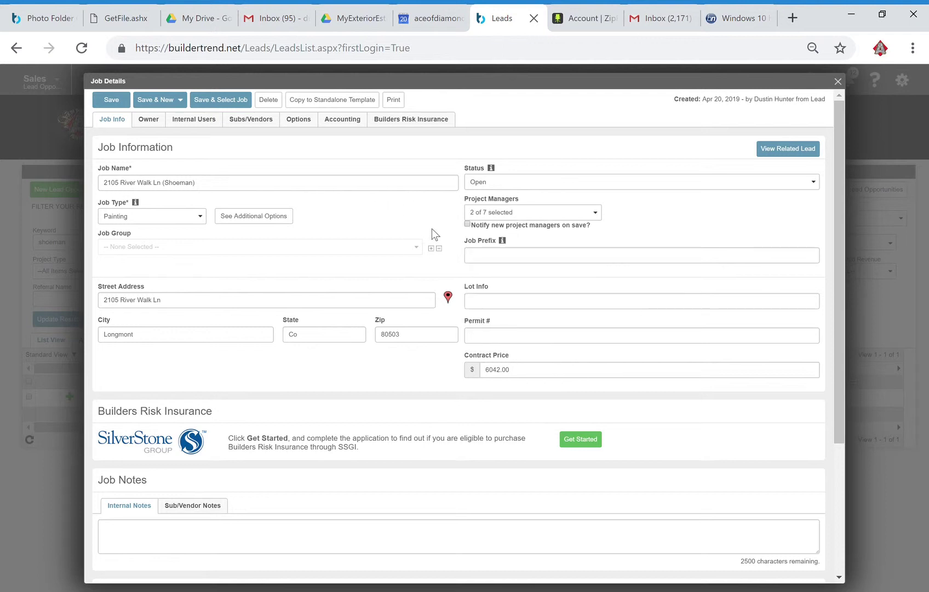
- Enter 'na' in the Referred by or Repeat custom field and save the job
scroll(351, 382, down, 1)
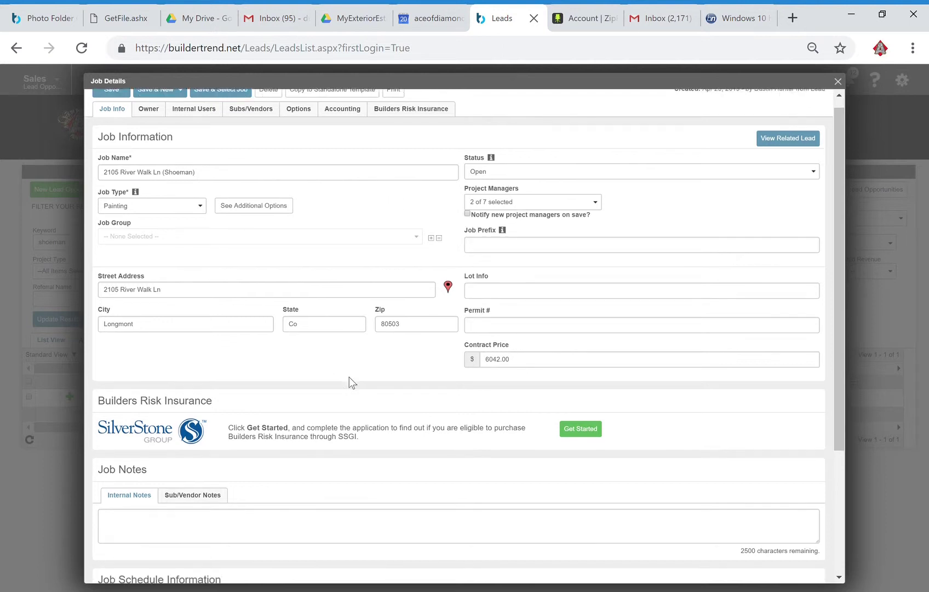
click(171, 466)
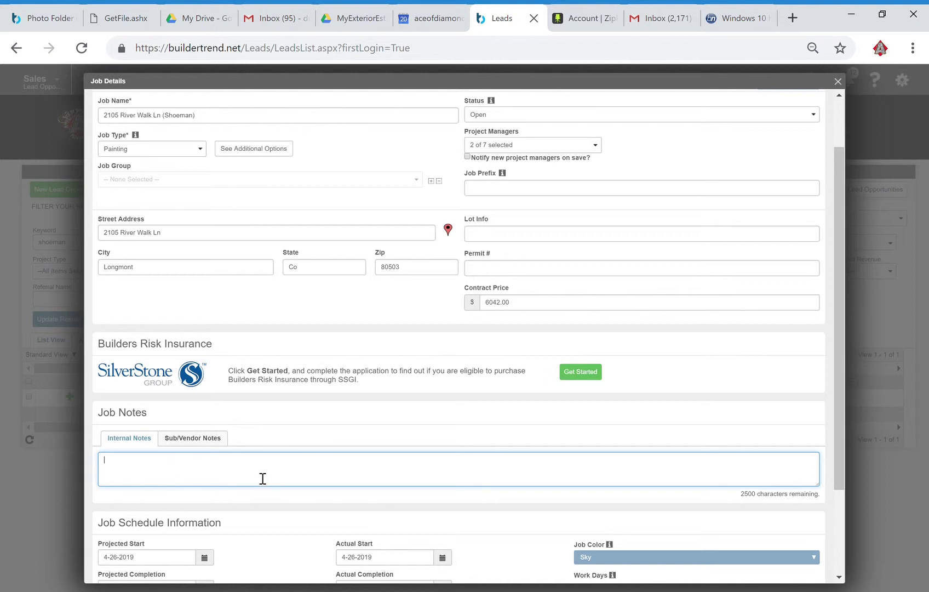
scroll(264, 408, down, 1)
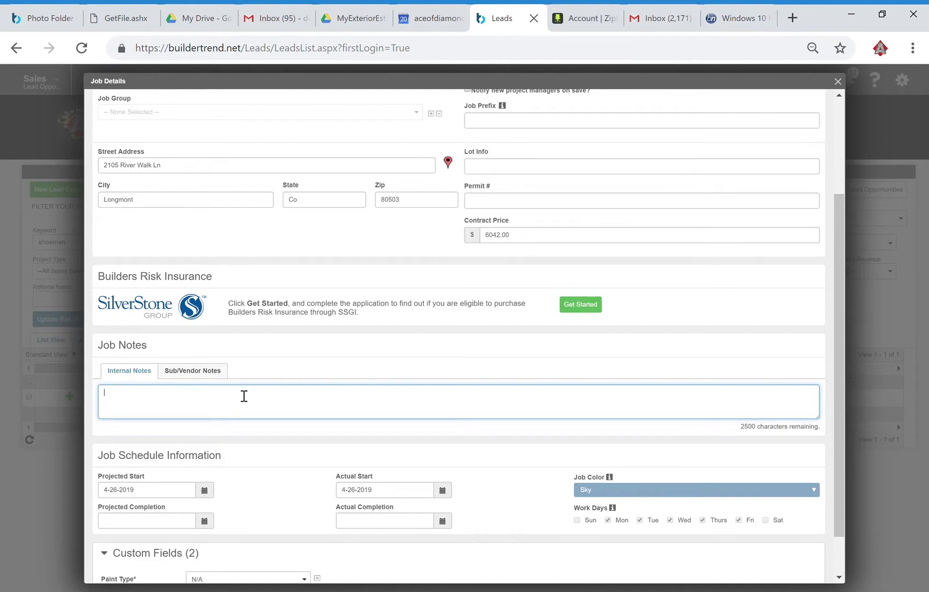
scroll(248, 400, down, 1)
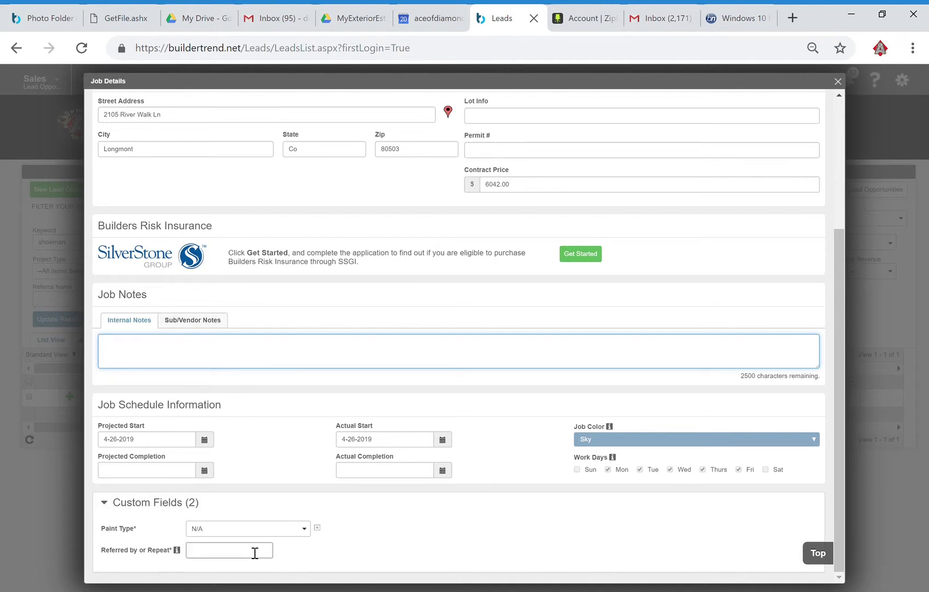
click(223, 550)
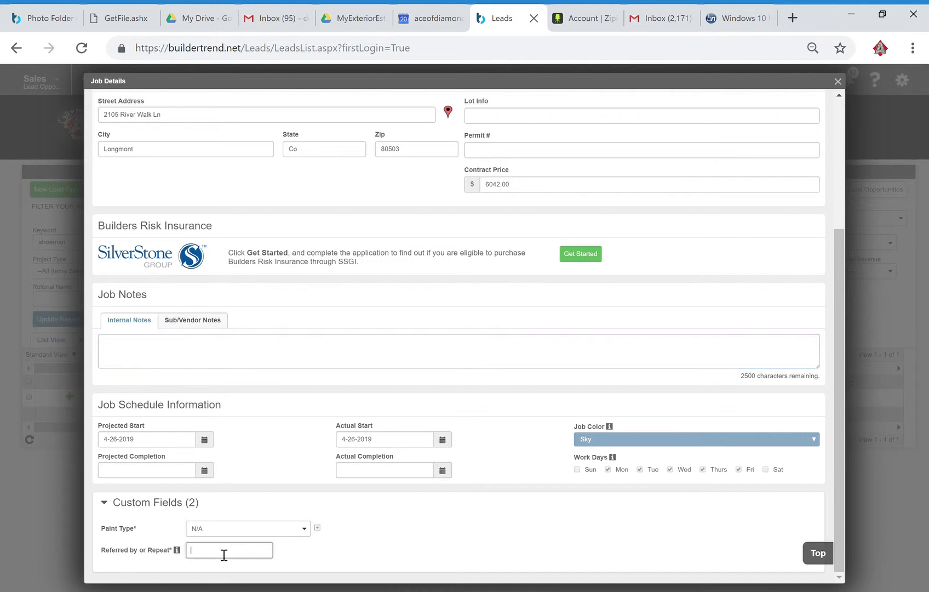
text(na)
click(390, 525)
scroll(333, 309, up, 1)
scroll(332, 309, up, 3)
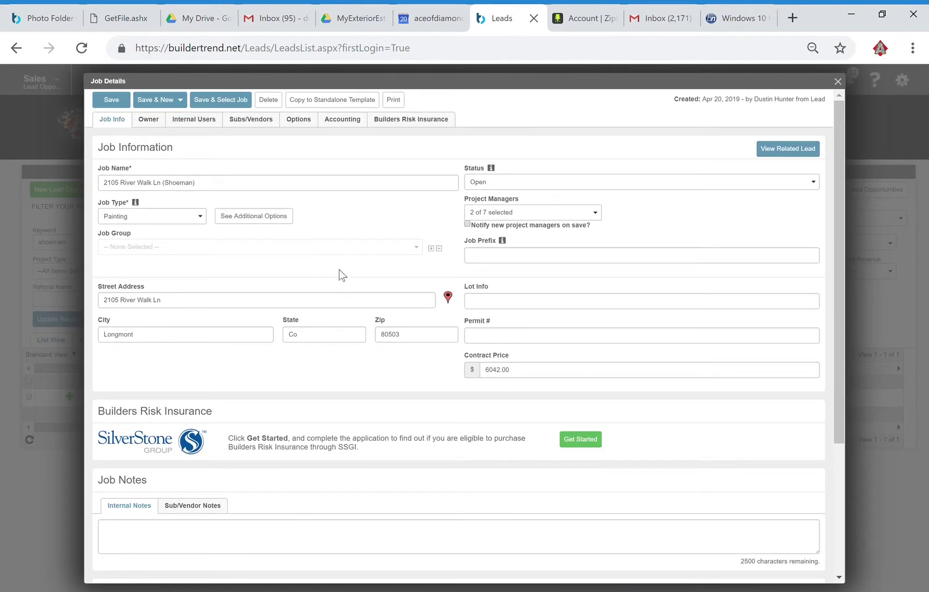
click(120, 107)
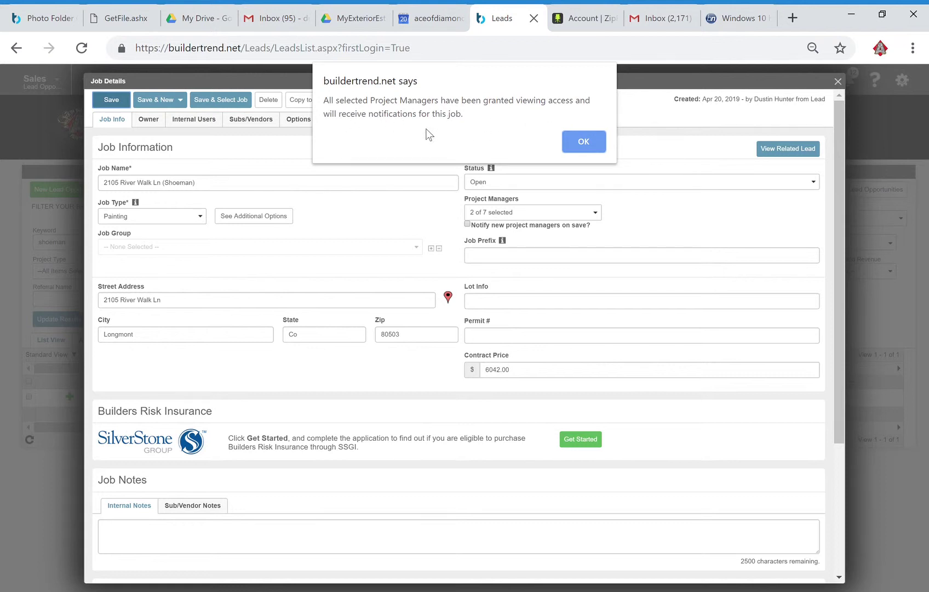
- Acknowledge the project manager alert, grant document viewing permissions, and bring up the owner information
click(586, 140)
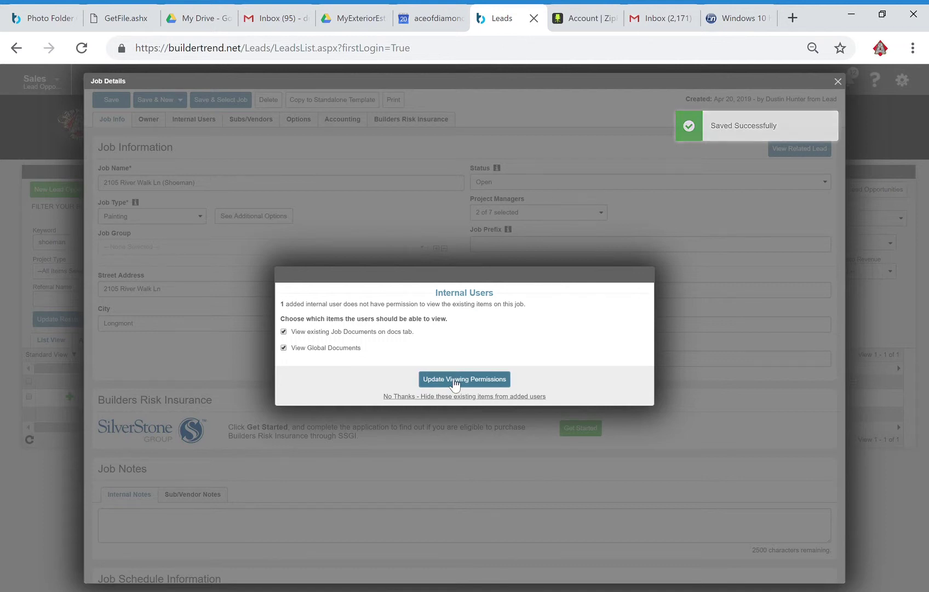
click(451, 378)
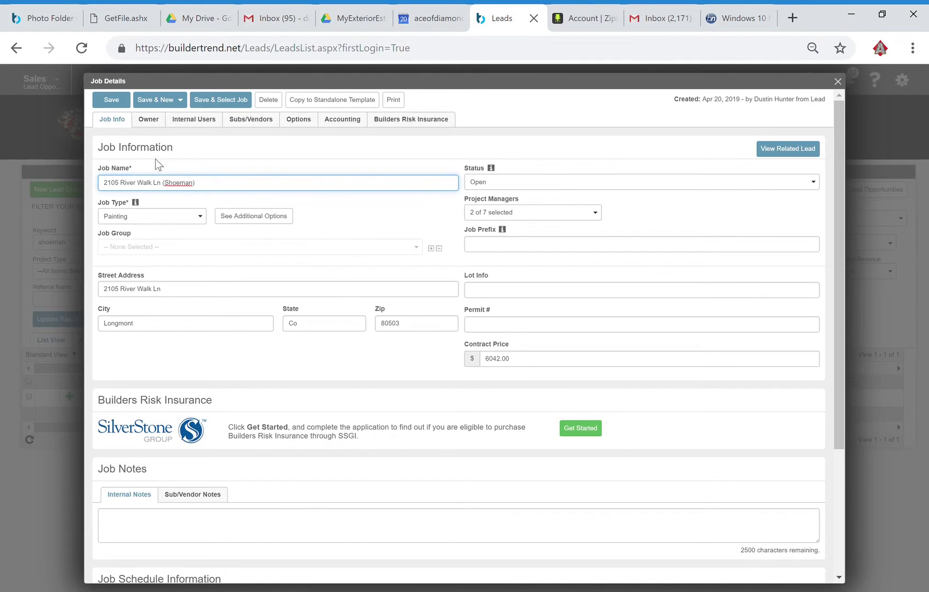
click(155, 124)
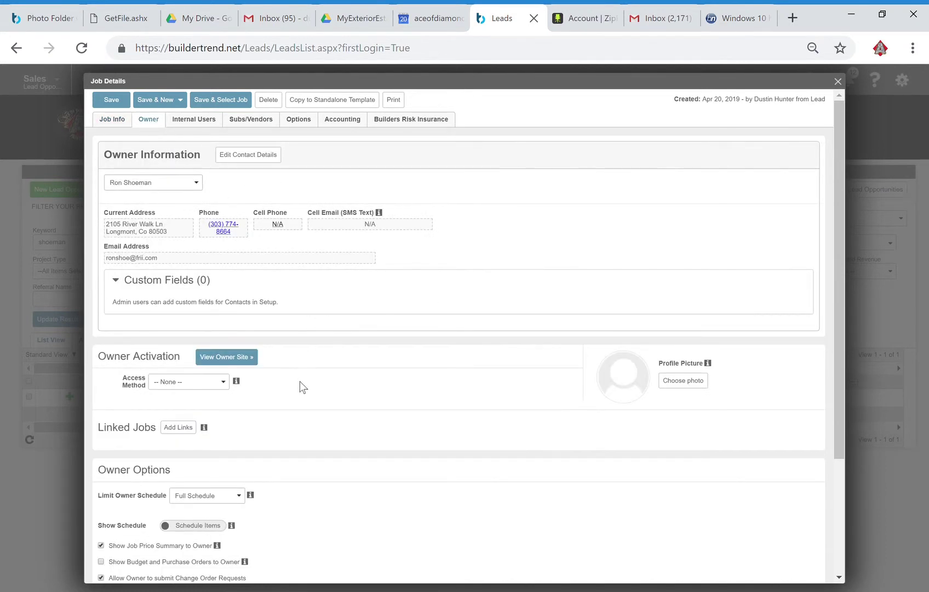
- Set the owner's access method to Email Invite and Allow Credit Cards to No
click(223, 384)
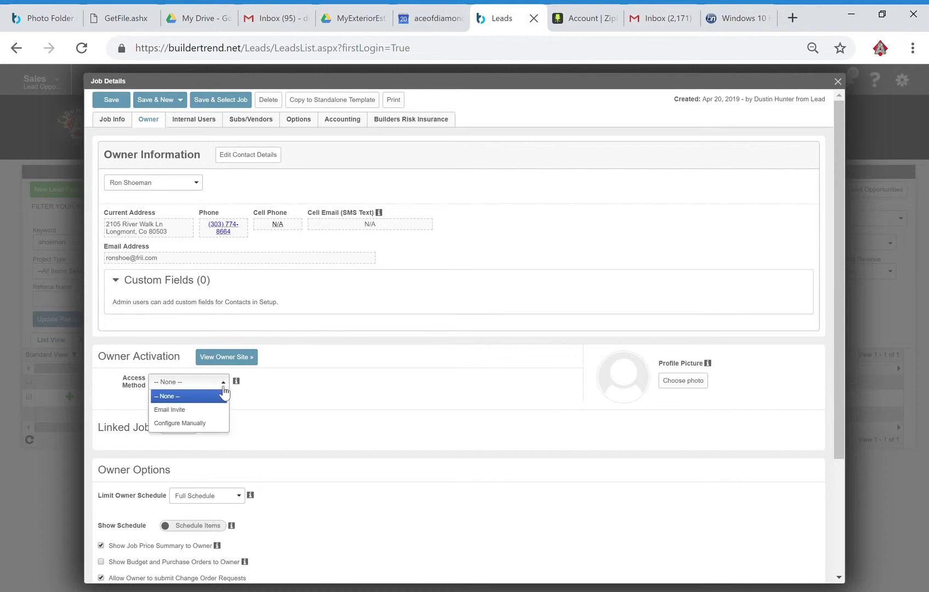
click(214, 410)
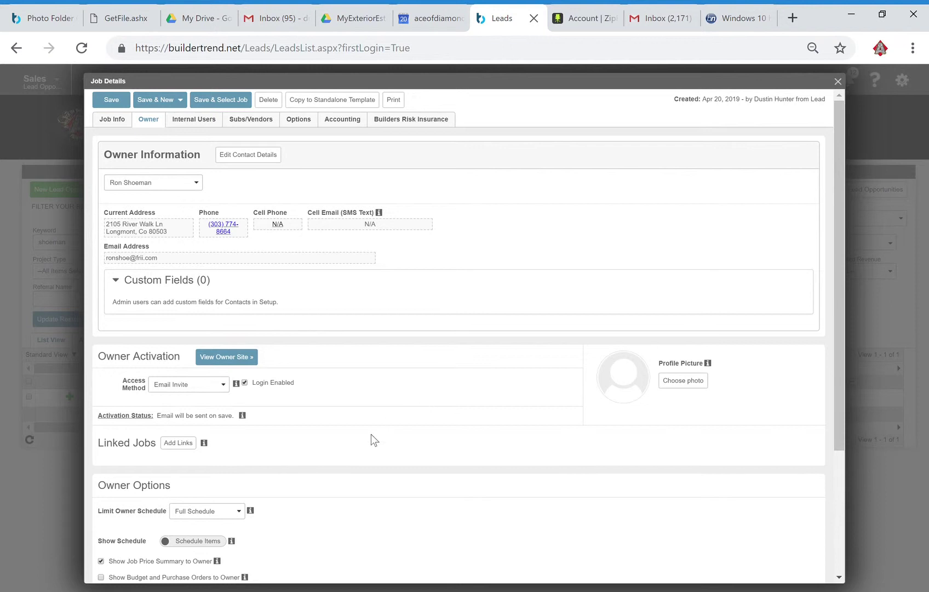
scroll(386, 435, down, 3)
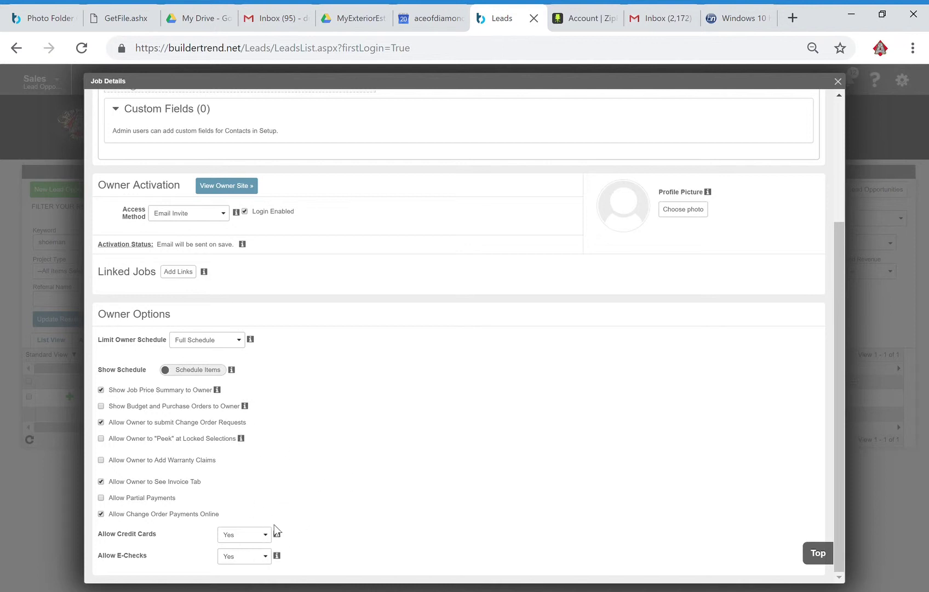
click(265, 534)
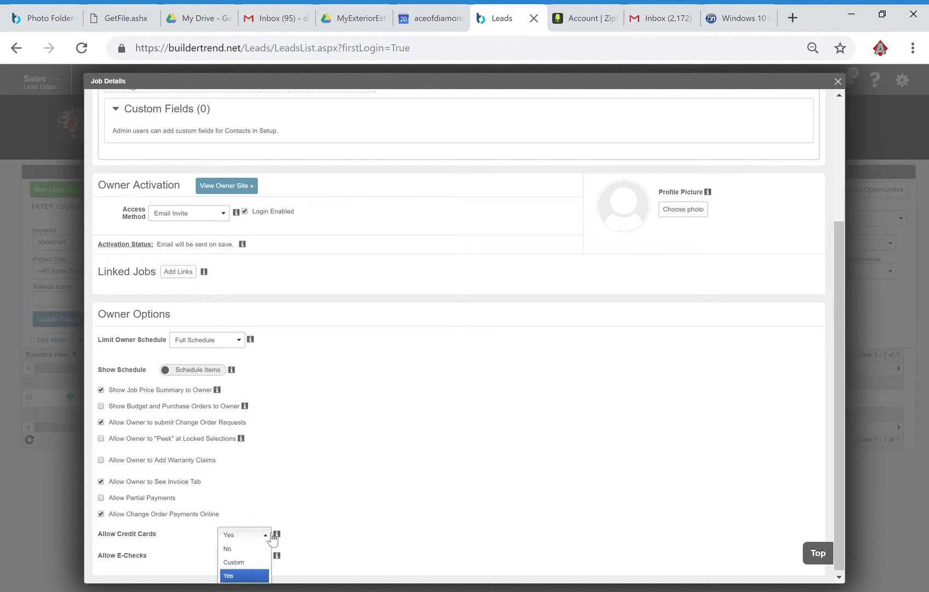
click(248, 553)
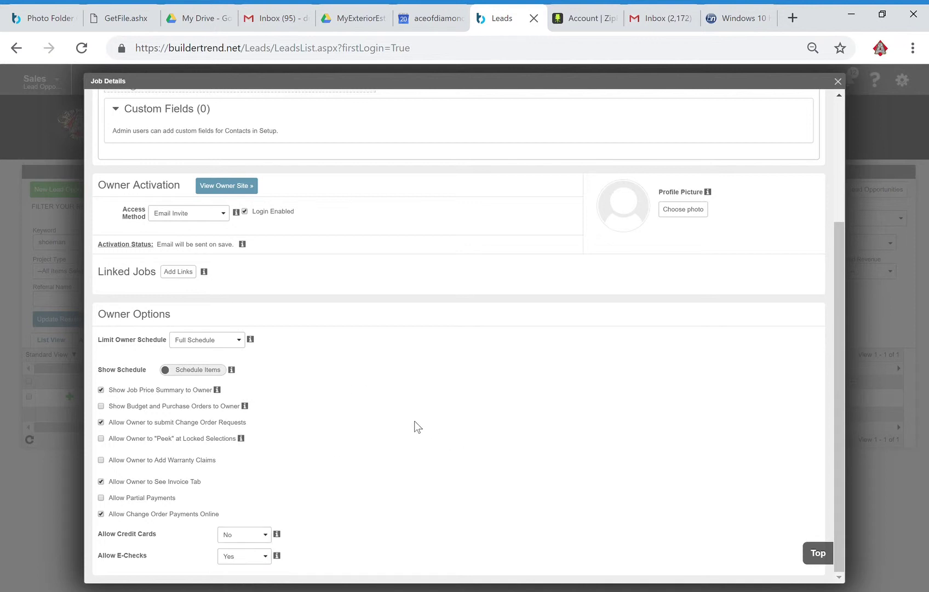
scroll(415, 420, up, 3)
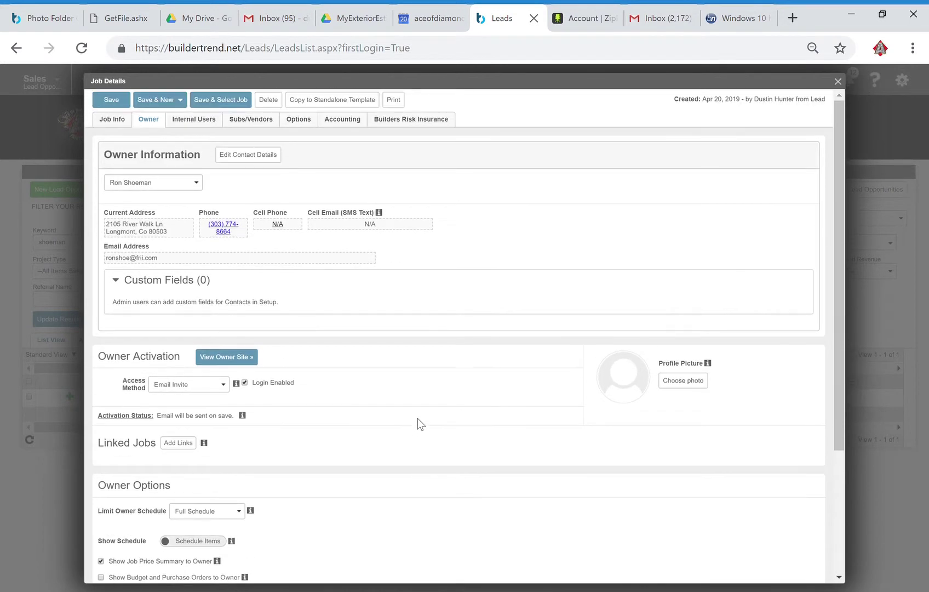
- Save the owner settings so the email invite goes out, then move Job Details aside
scroll(466, 340, down, 1)
scroll(433, 373, up, 1)
click(112, 99)
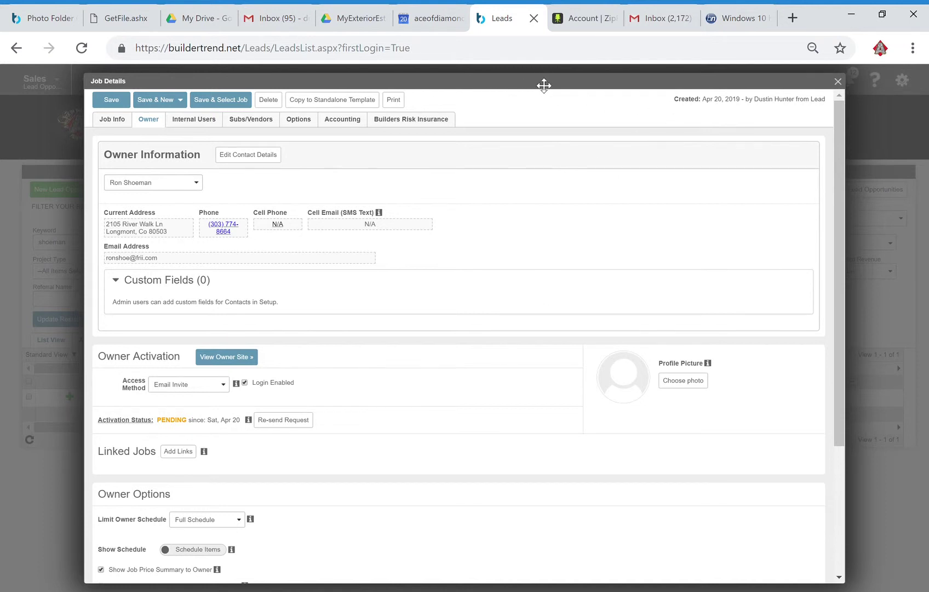
drag(544, 85, 415, 120)
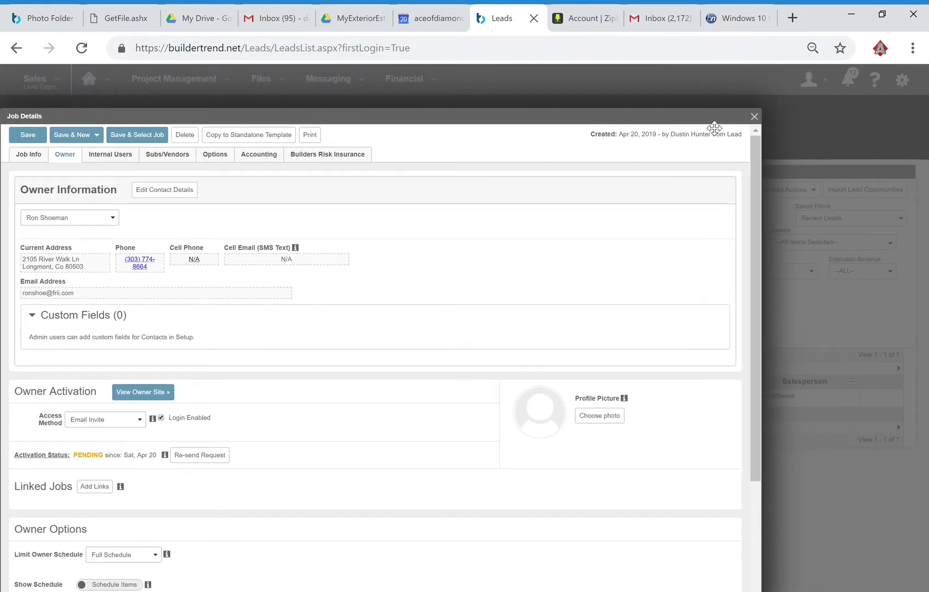
click(754, 116)
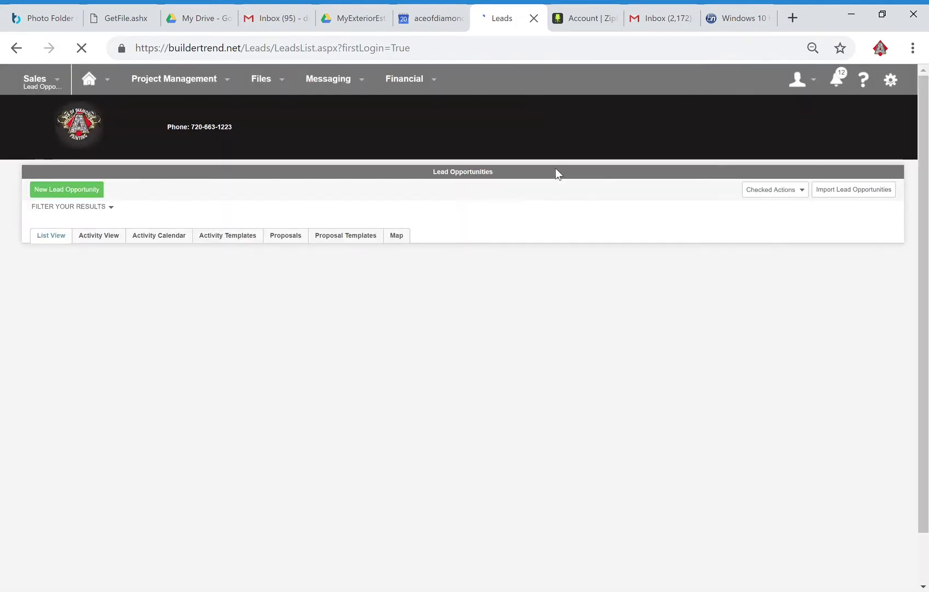
mouse_move(90, 80)
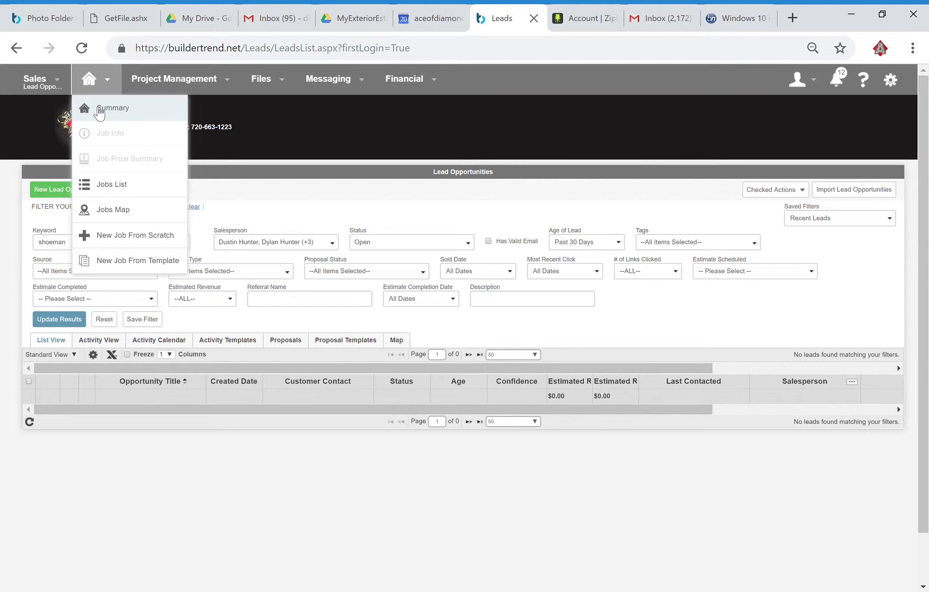
click(99, 112)
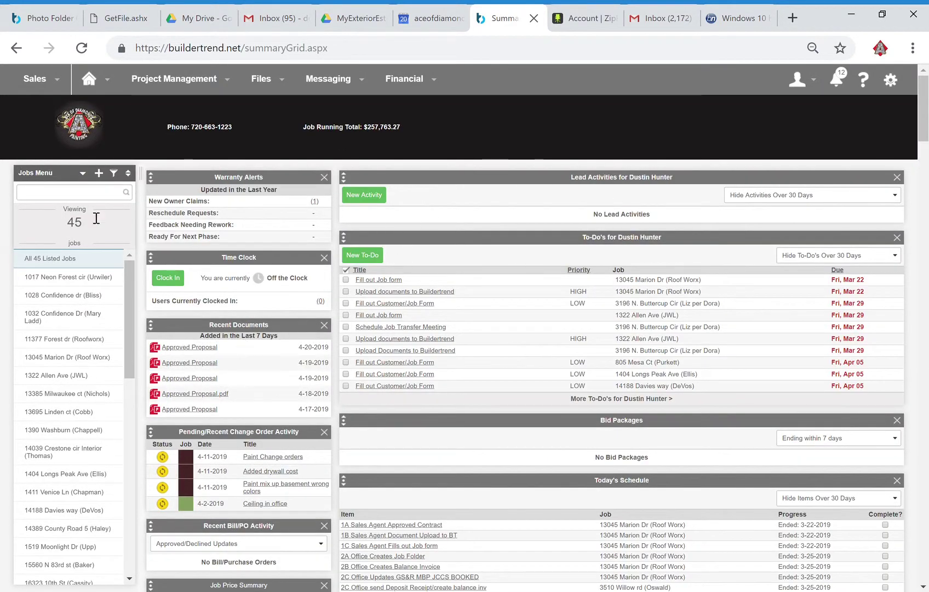
click(81, 194)
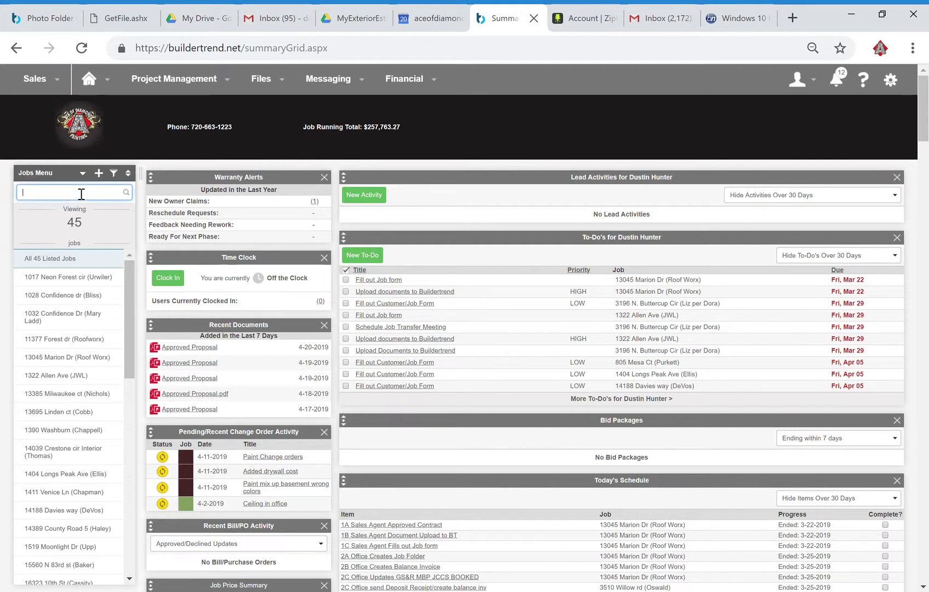
text(shoe)
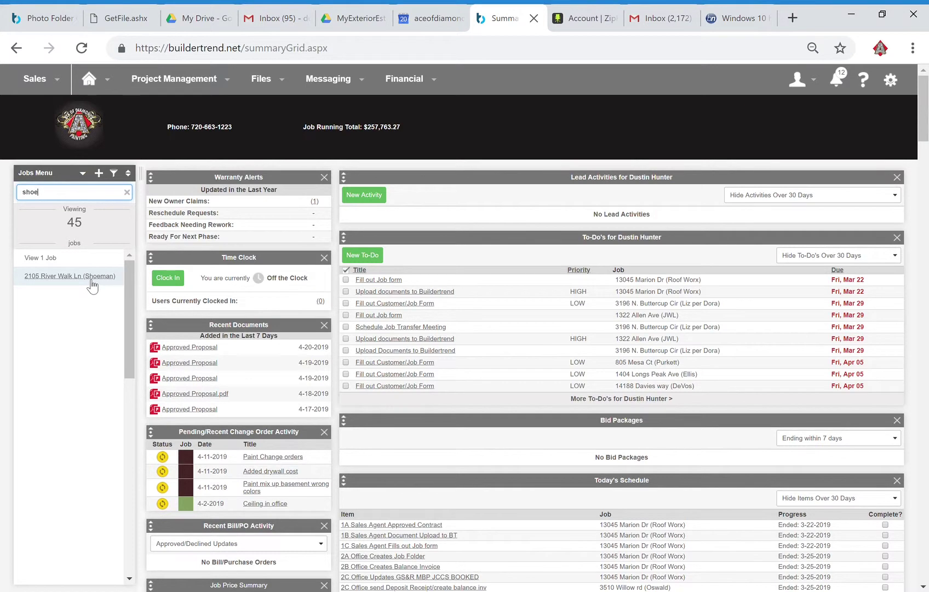
click(91, 278)
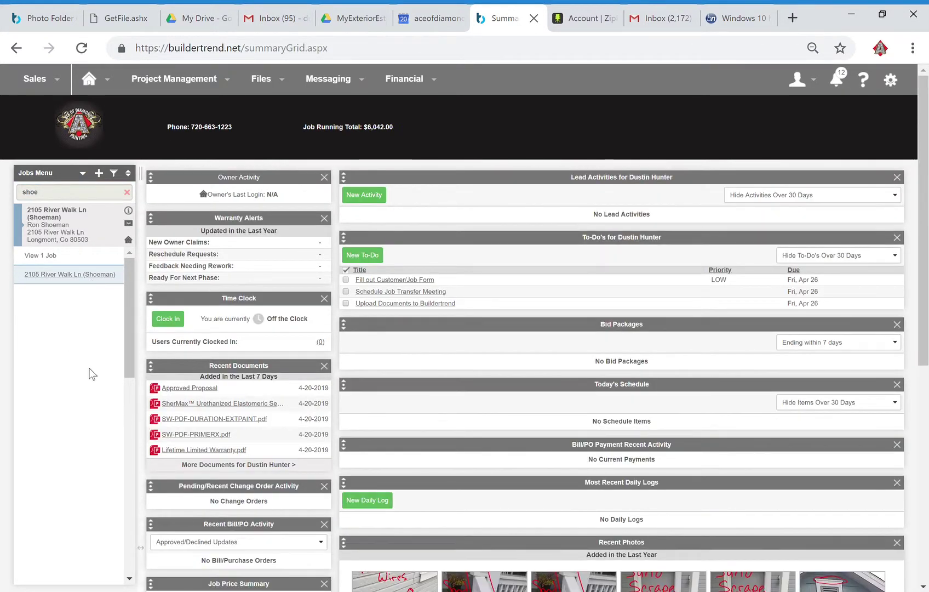
- Open the job's Pre-Sale Documents folder and bring up the Approved Proposal's actions
scroll(355, 235, down, 3)
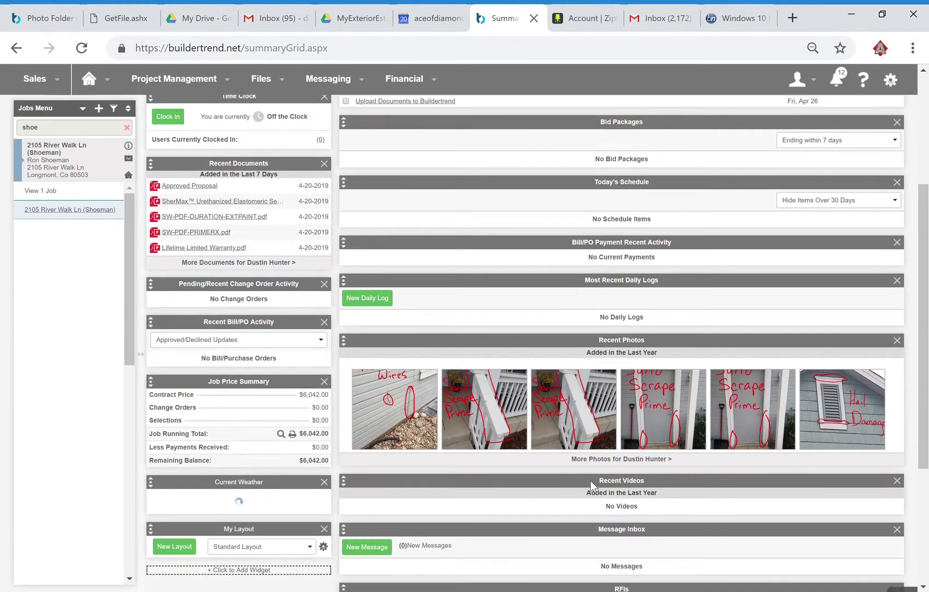
scroll(299, 178, up, 1)
mouse_move(263, 80)
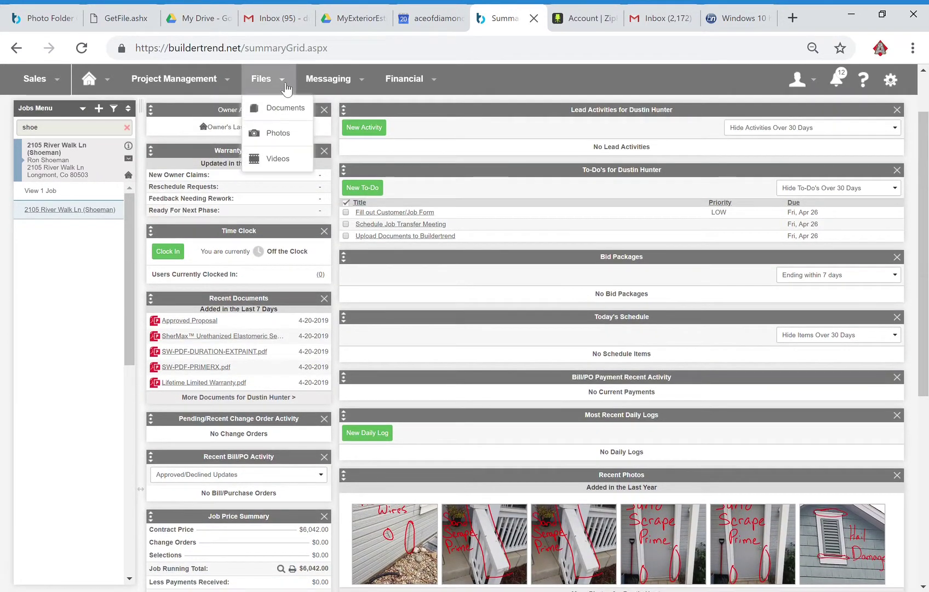
click(283, 110)
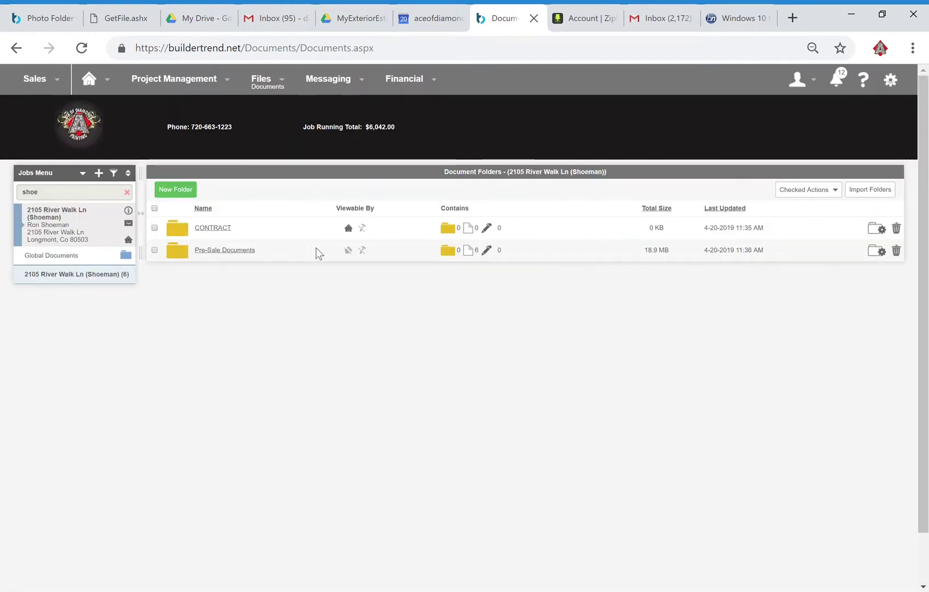
click(237, 251)
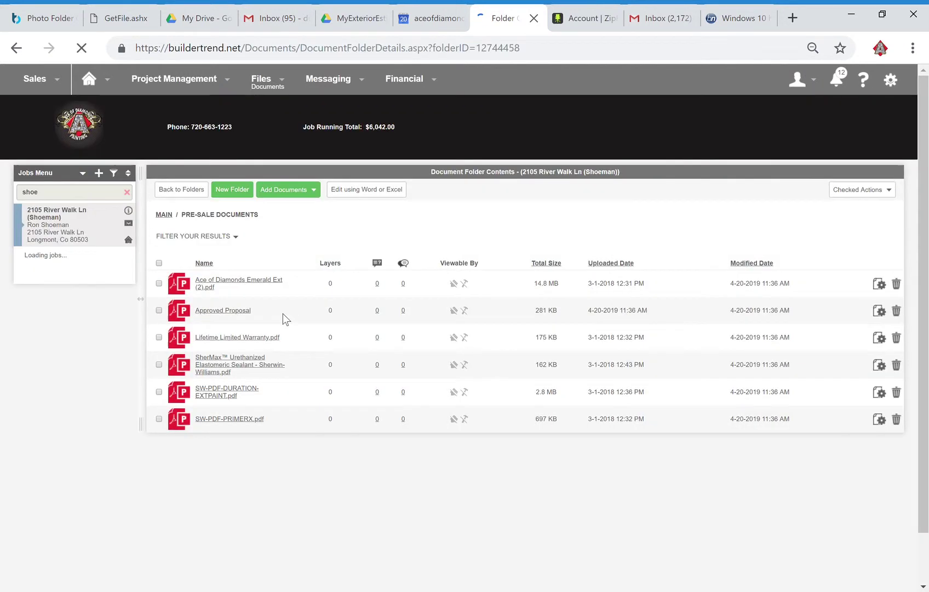
click(237, 310)
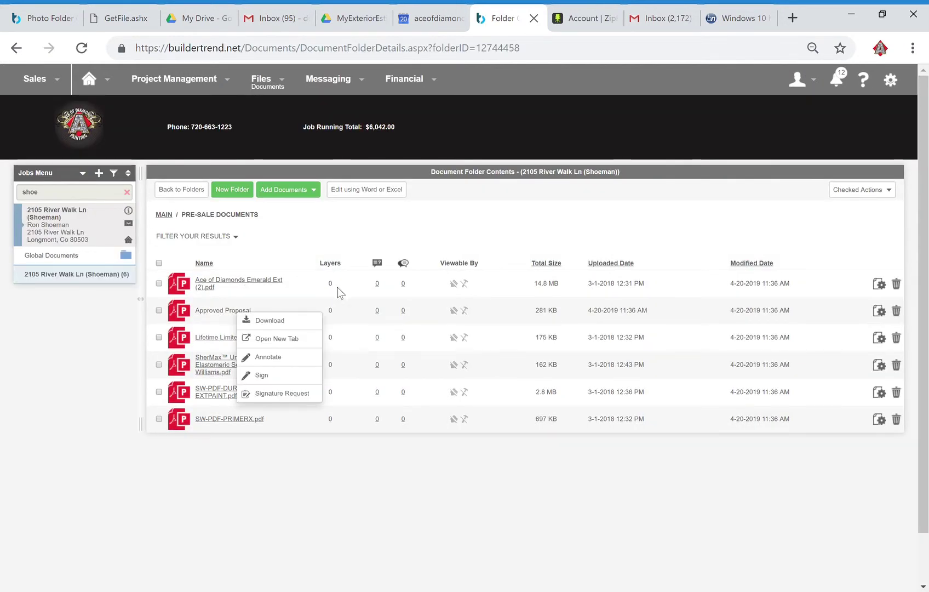
- Read the Approved Proposal PDF's work areas and $6,042.00 breakdown, then close it
click(298, 340)
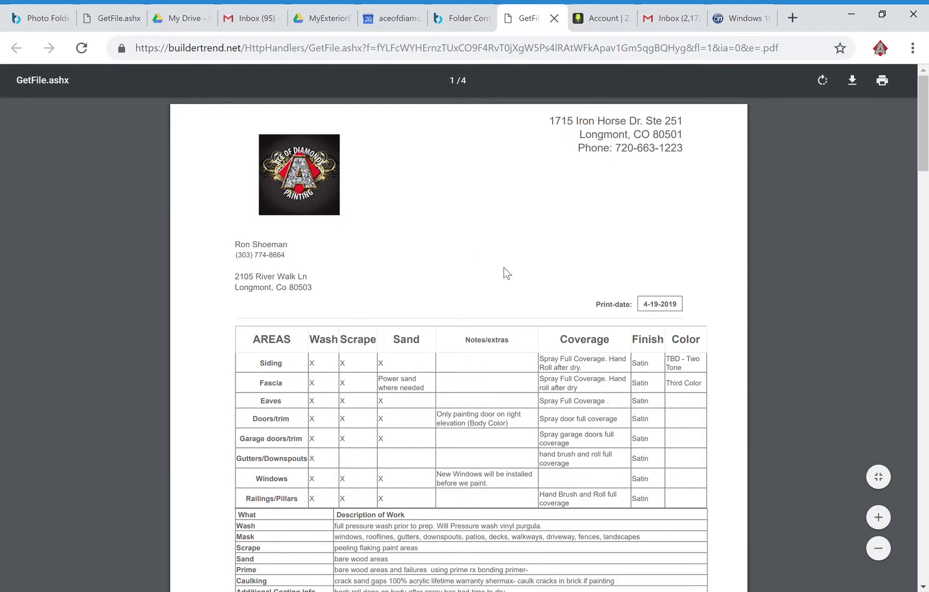
scroll(458, 306, down, 2)
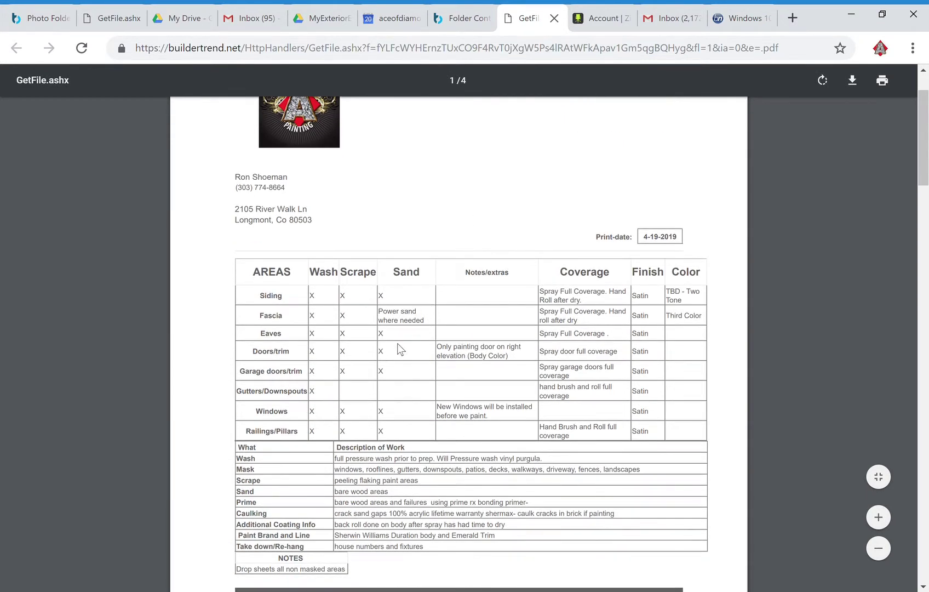
scroll(400, 349, down, 5)
scroll(498, 282, down, 2)
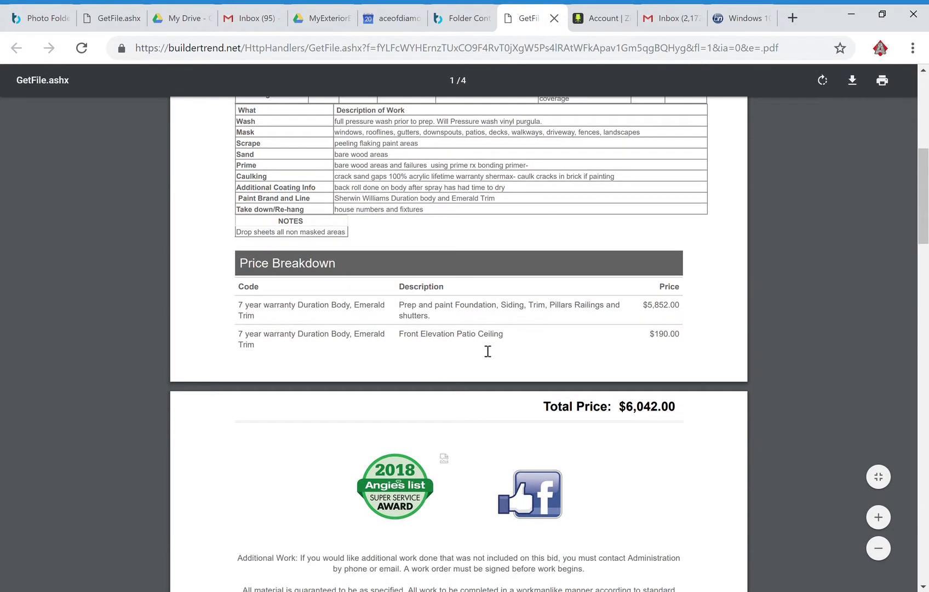
scroll(386, 397, down, 5)
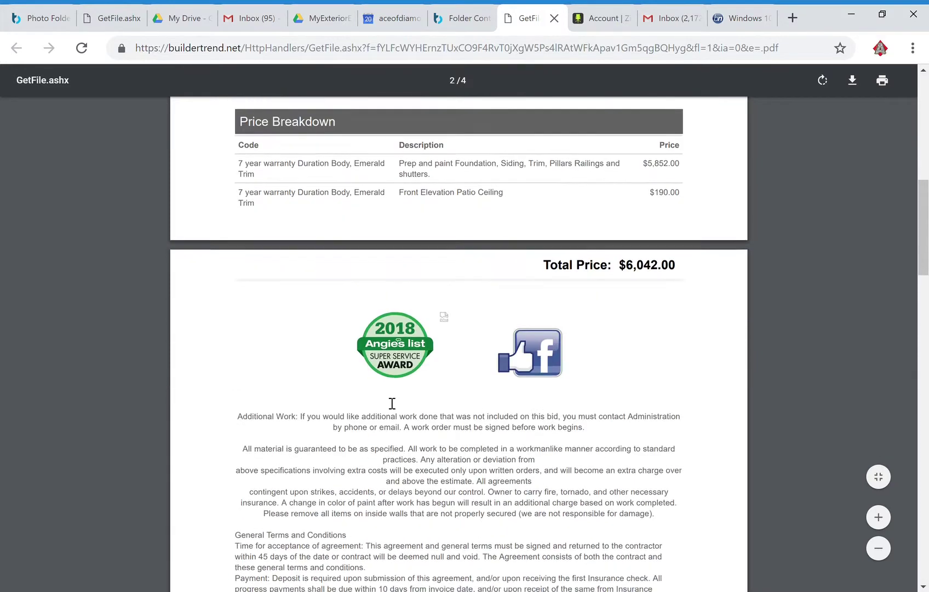
scroll(389, 401, up, 6)
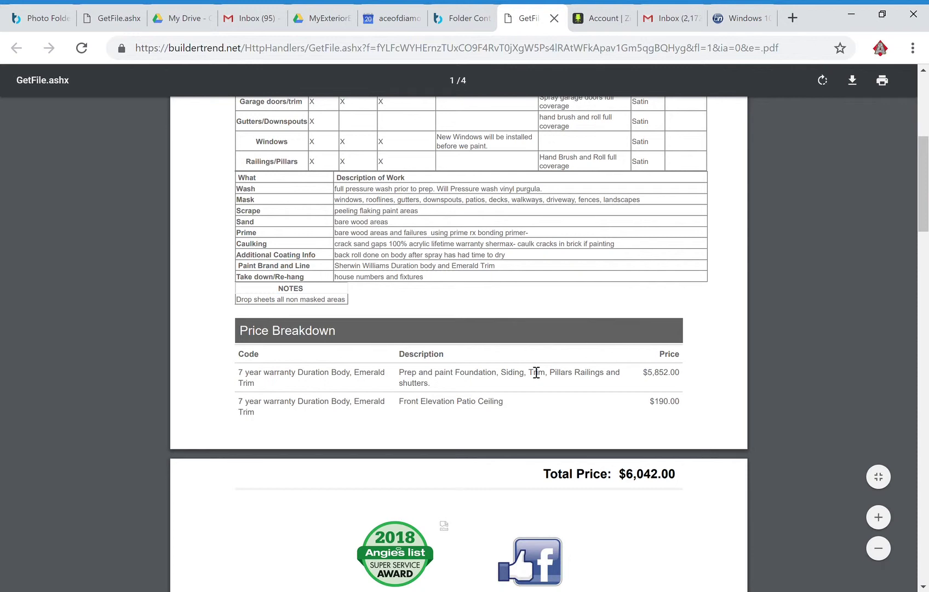
scroll(533, 303, up, 2)
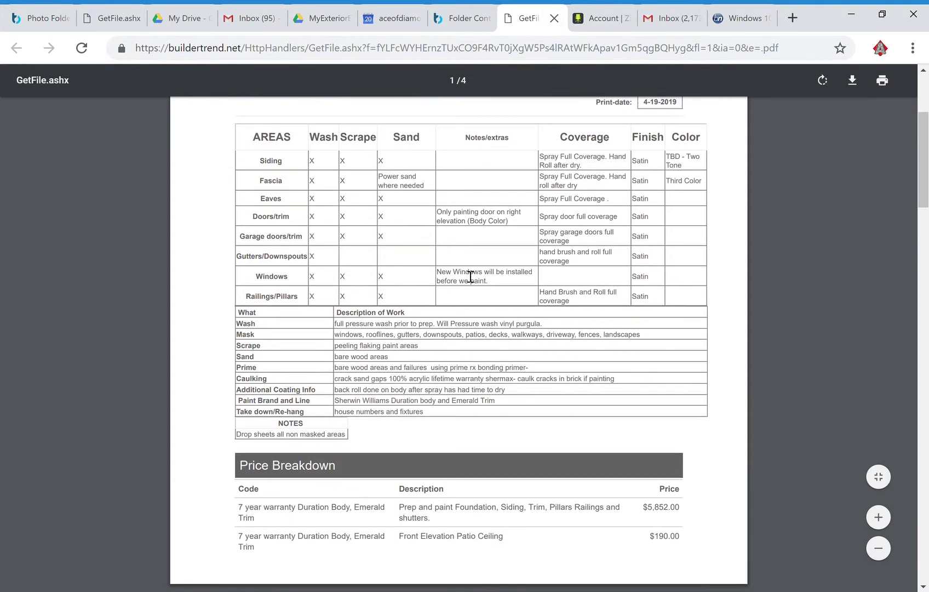
scroll(301, 247, up, 2)
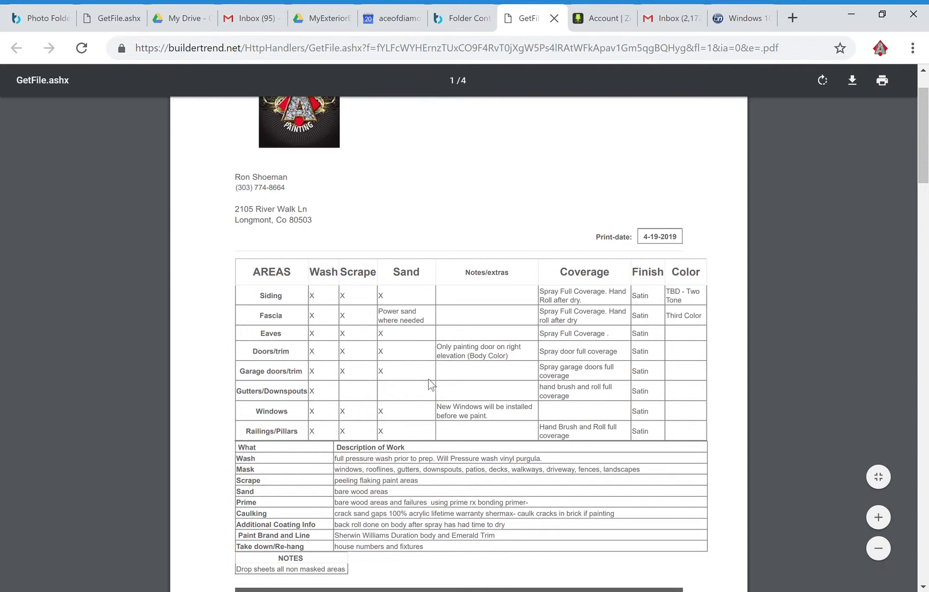
scroll(563, 360, up, 1)
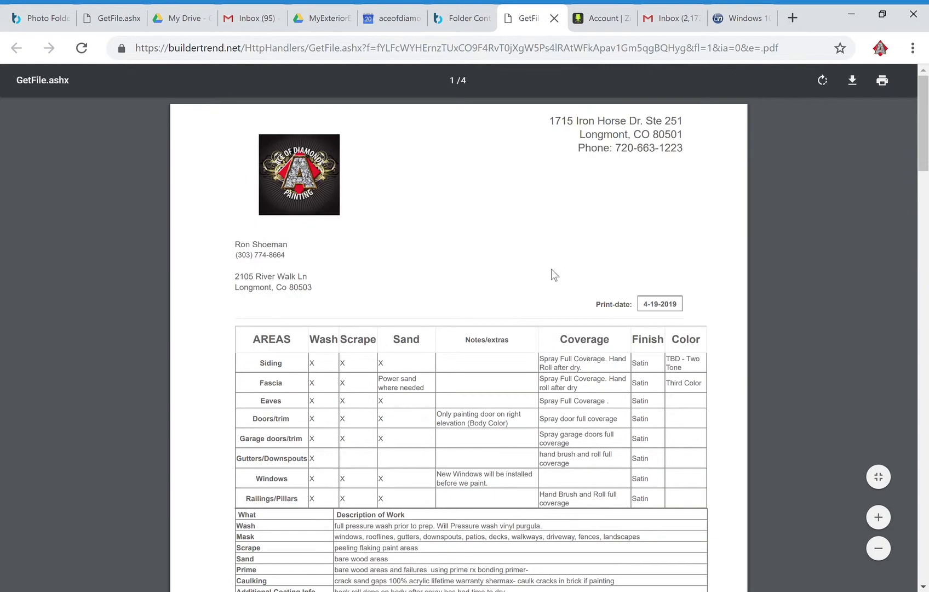
click(554, 18)
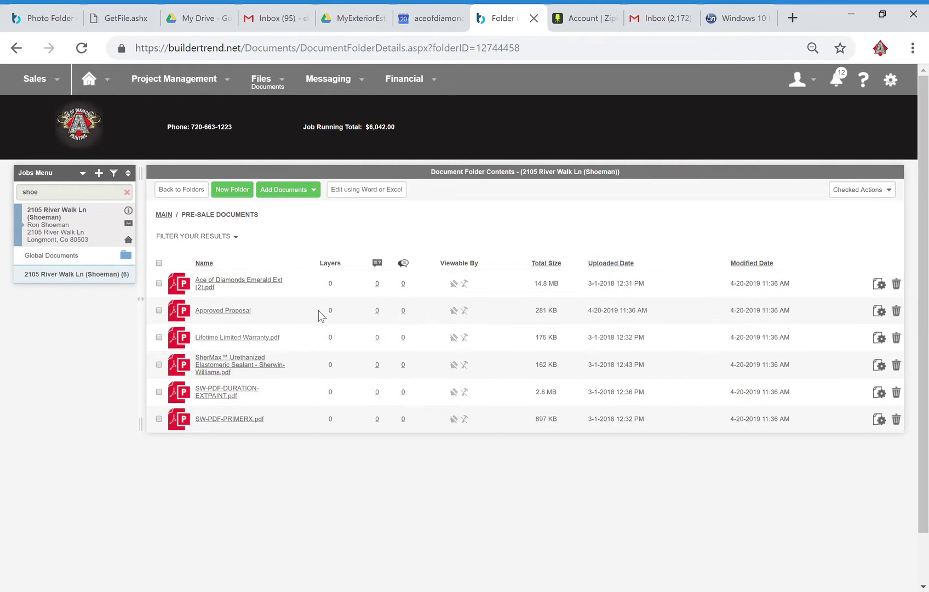
- Open the Pre-Sale Photos folder under Files > Photos and scroll through its 67 photos
mouse_move(266, 88)
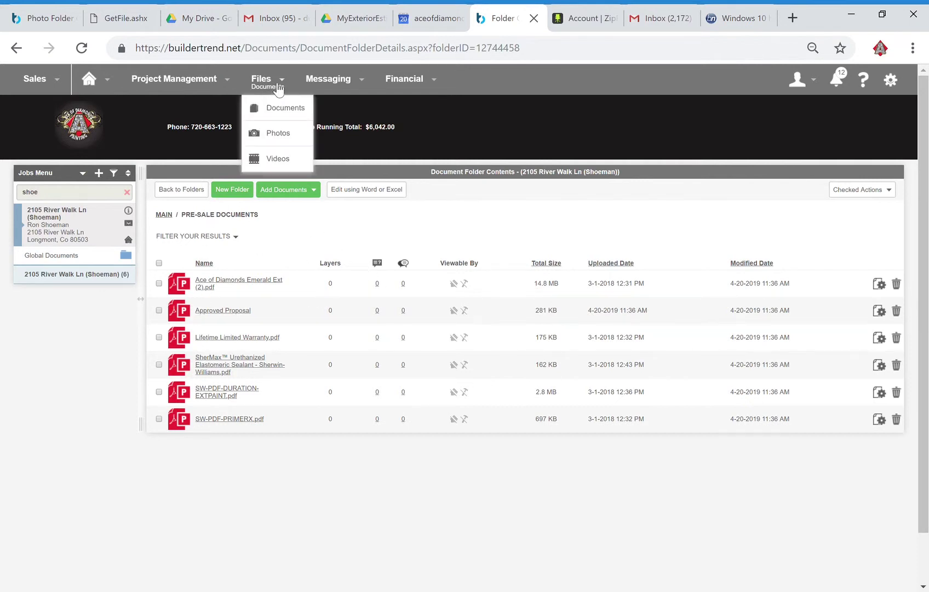
click(278, 135)
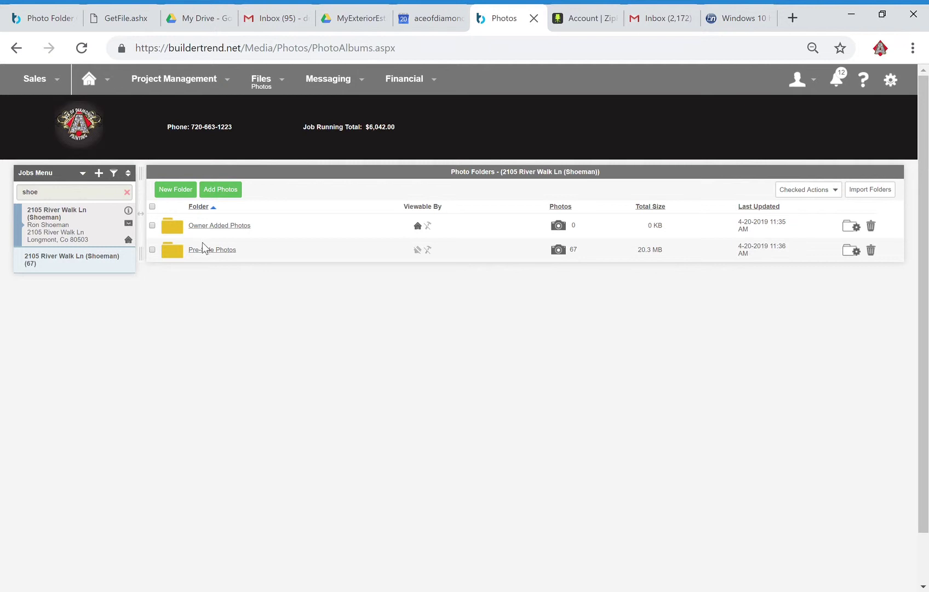
click(209, 251)
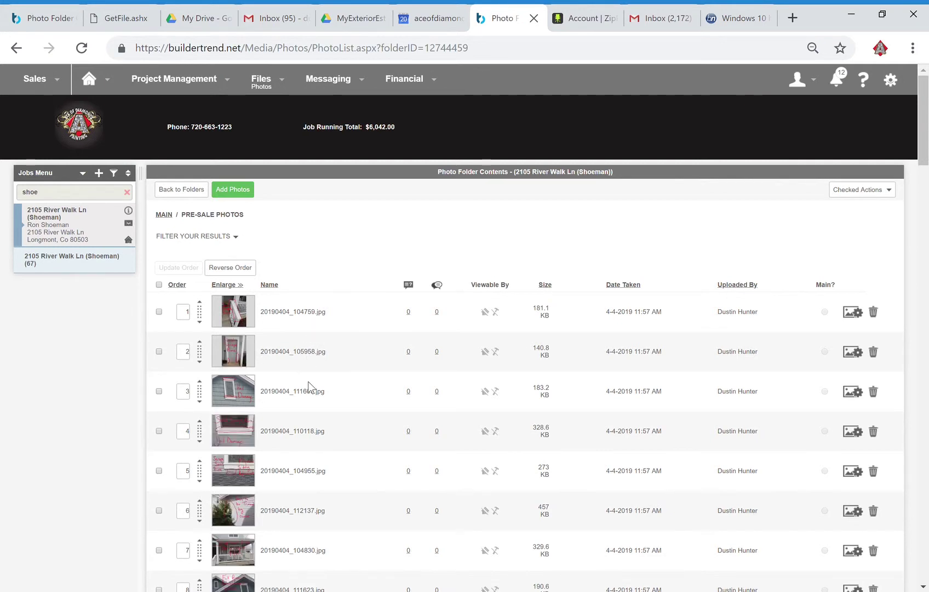
scroll(299, 382, down, 3)
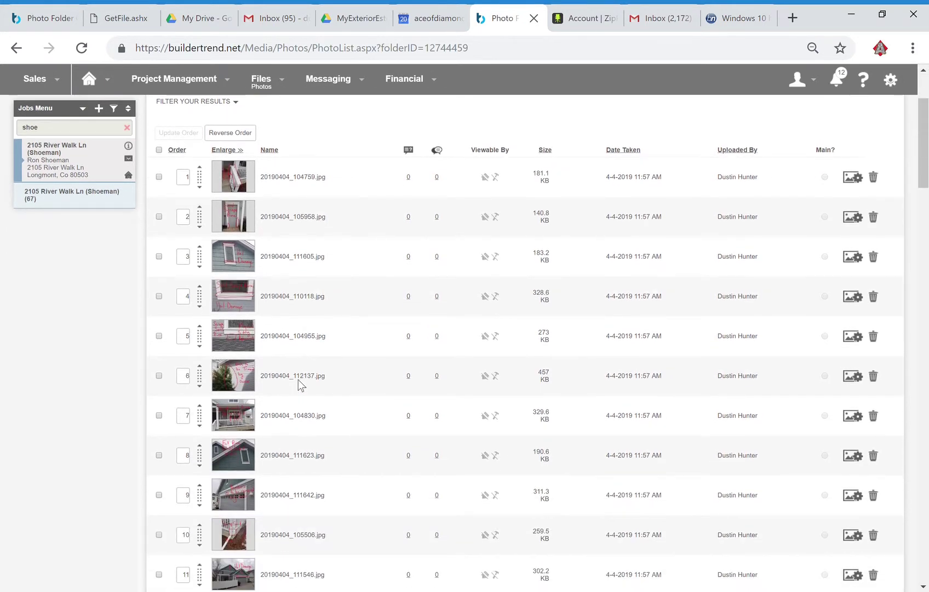
scroll(298, 379, down, 6)
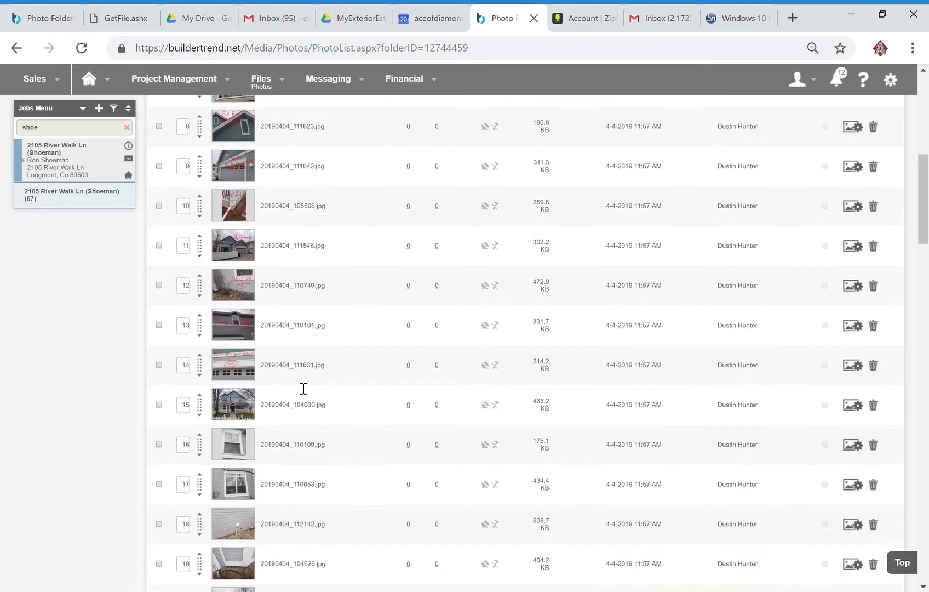
scroll(298, 384, down, 9)
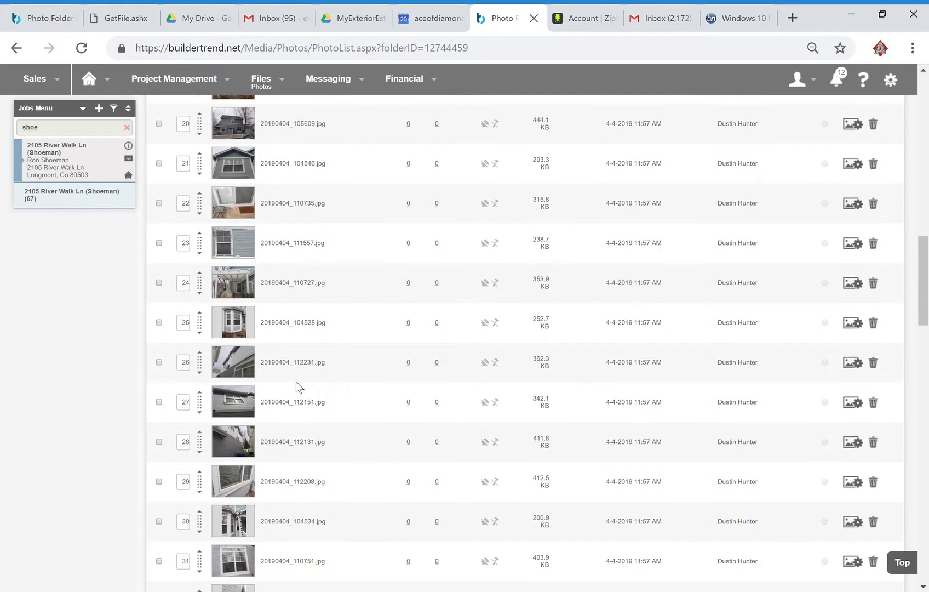
scroll(299, 383, down, 12)
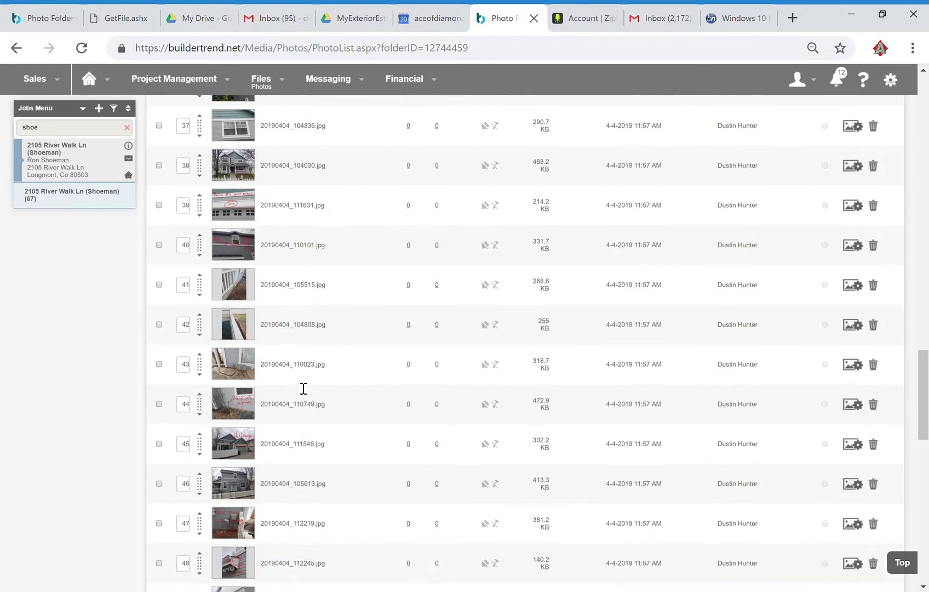
scroll(298, 383, down, 14)
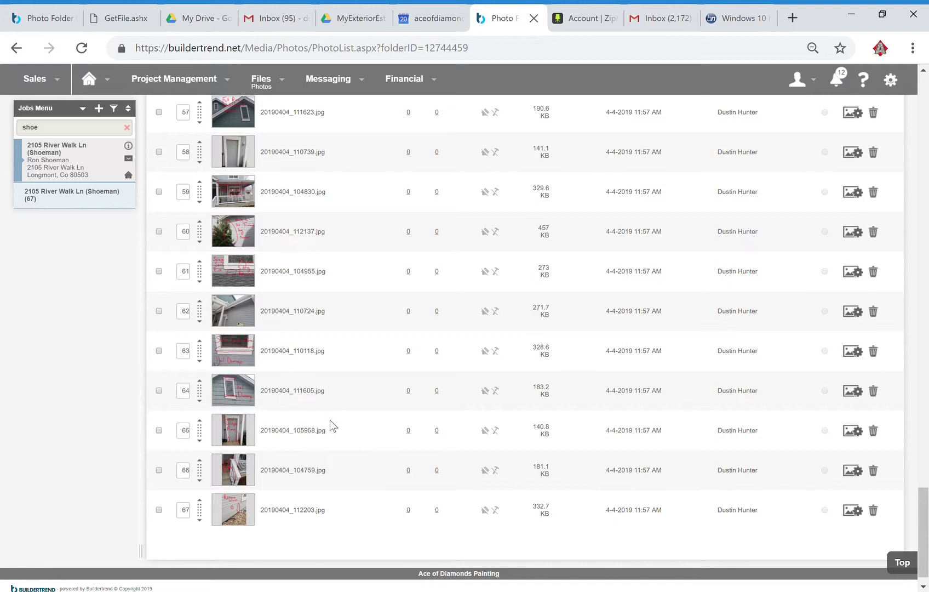
scroll(283, 215, up, 5)
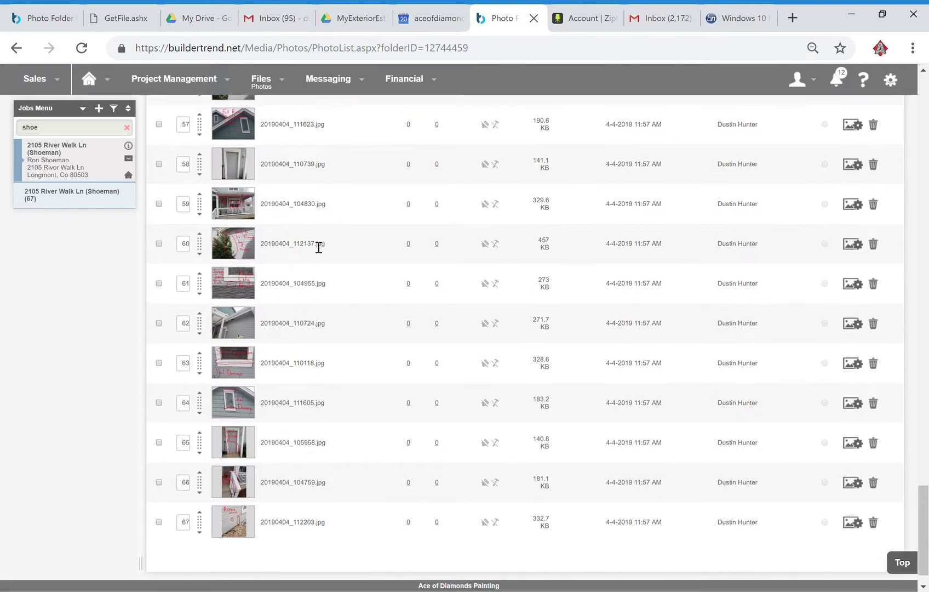
scroll(281, 315, up, 3)
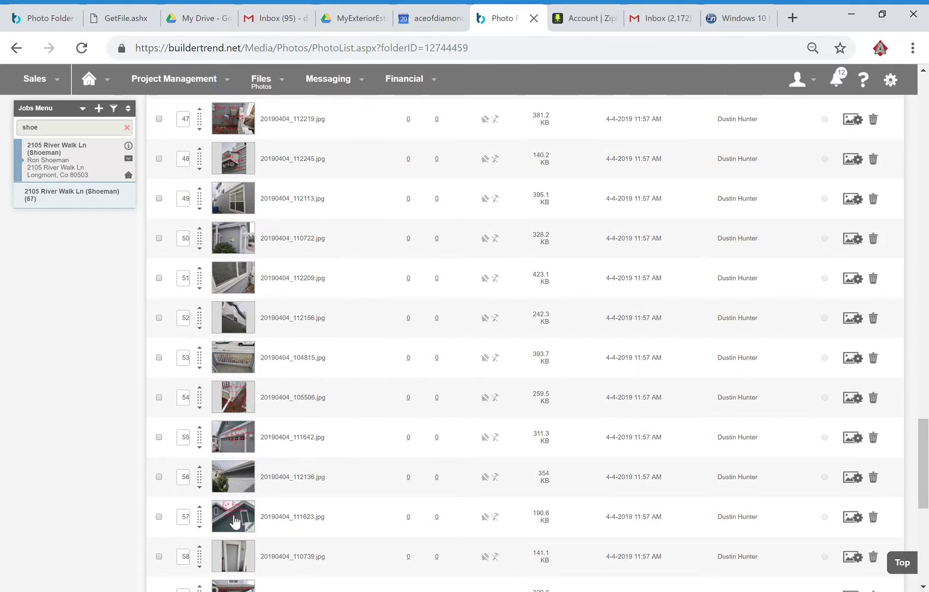
scroll(258, 383, up, 4)
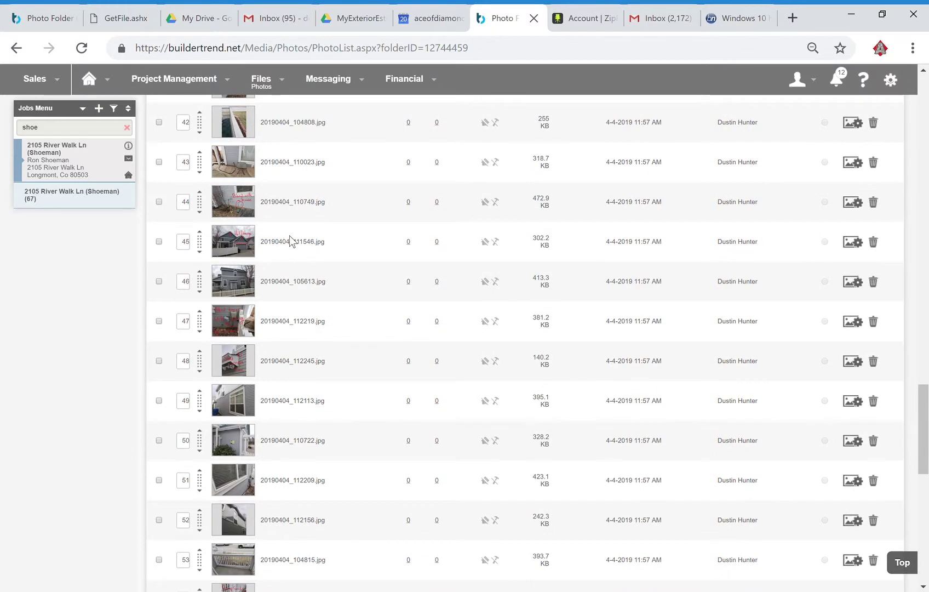
- Enlarge the hail damage photo in row 45, then close the viewer
click(241, 236)
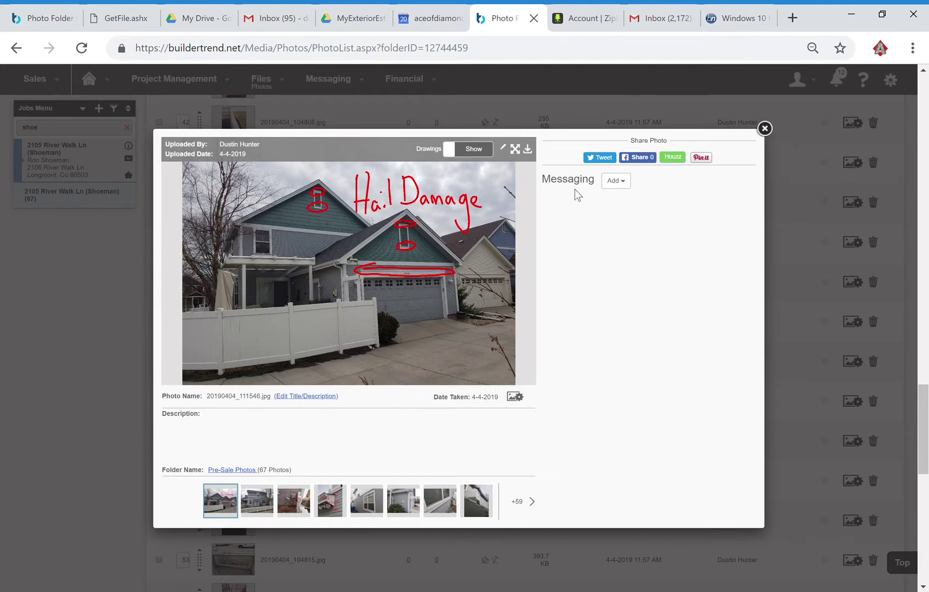
click(765, 130)
scroll(276, 356, up, 15)
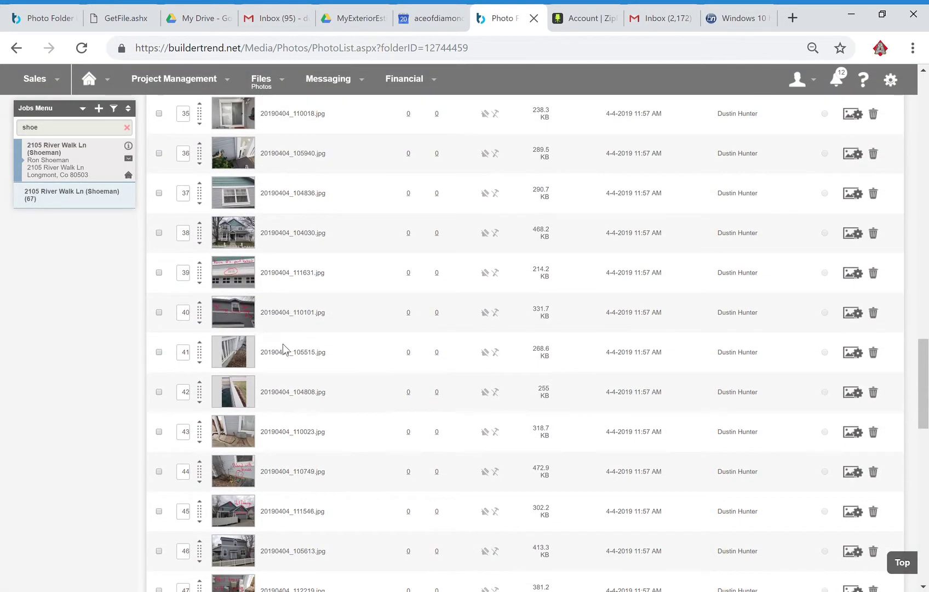
scroll(268, 357, up, 15)
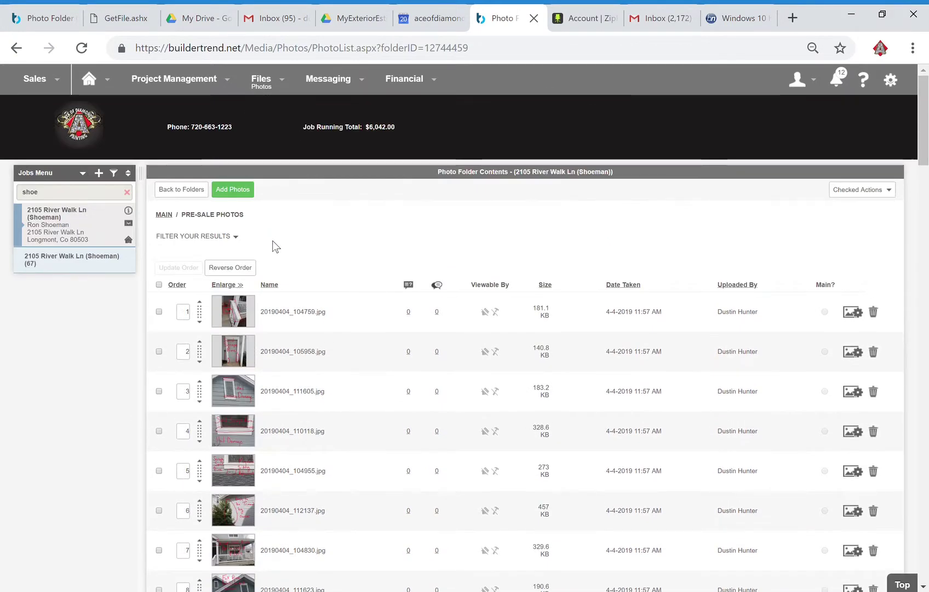
- Show the job schedule as a Gantt chart with tasks from 4-26-2019 to 6-3-2019
mouse_move(191, 81)
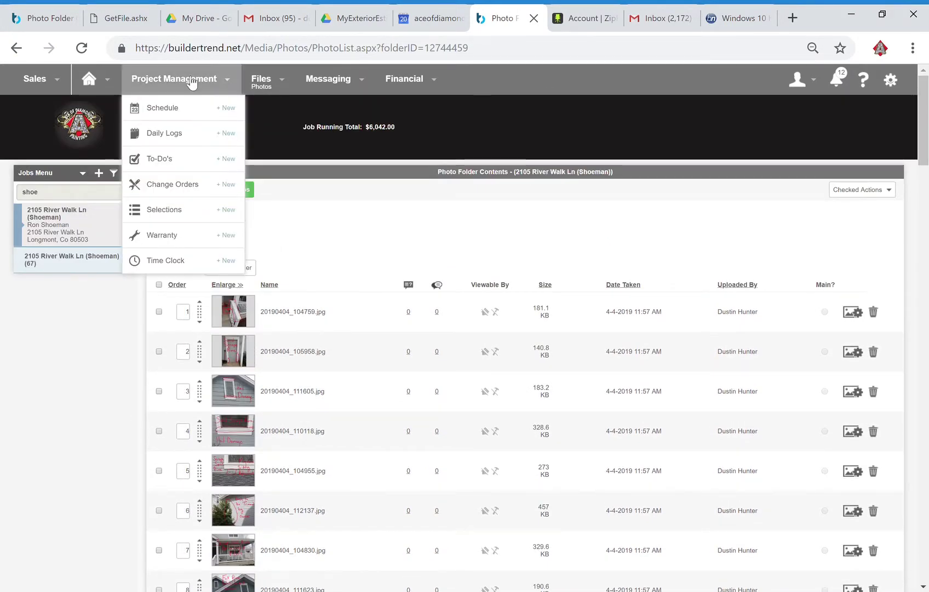
click(174, 108)
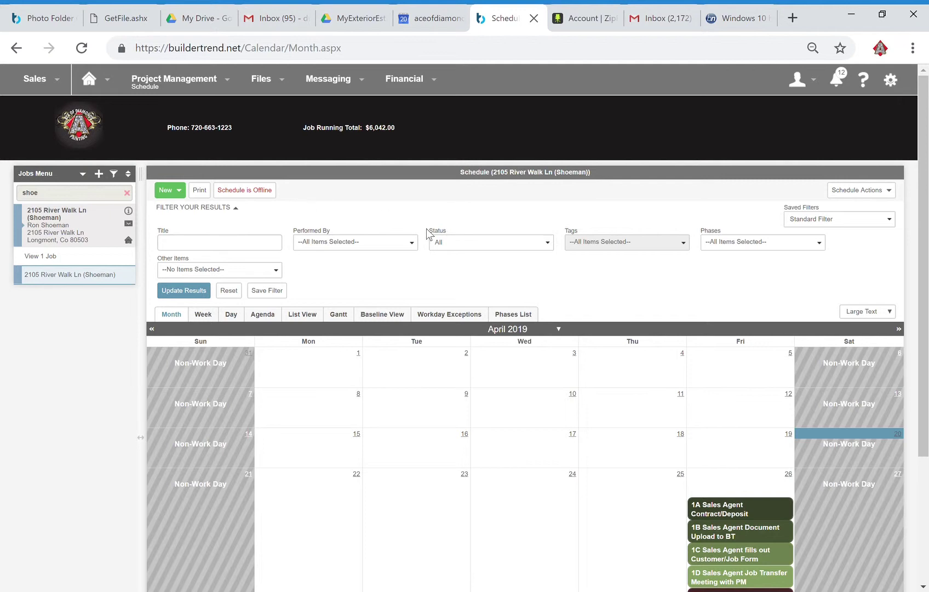
scroll(412, 237, down, 1)
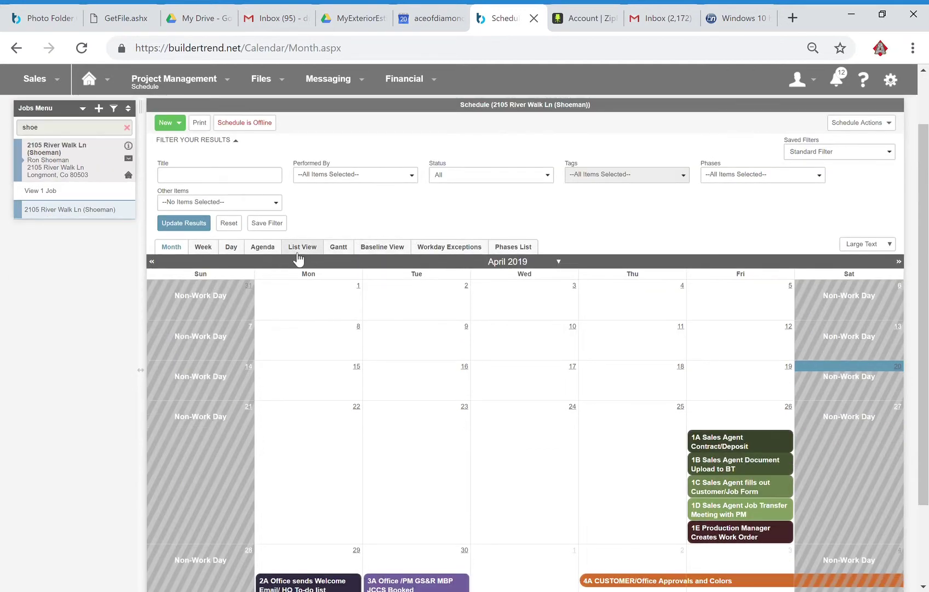
click(346, 253)
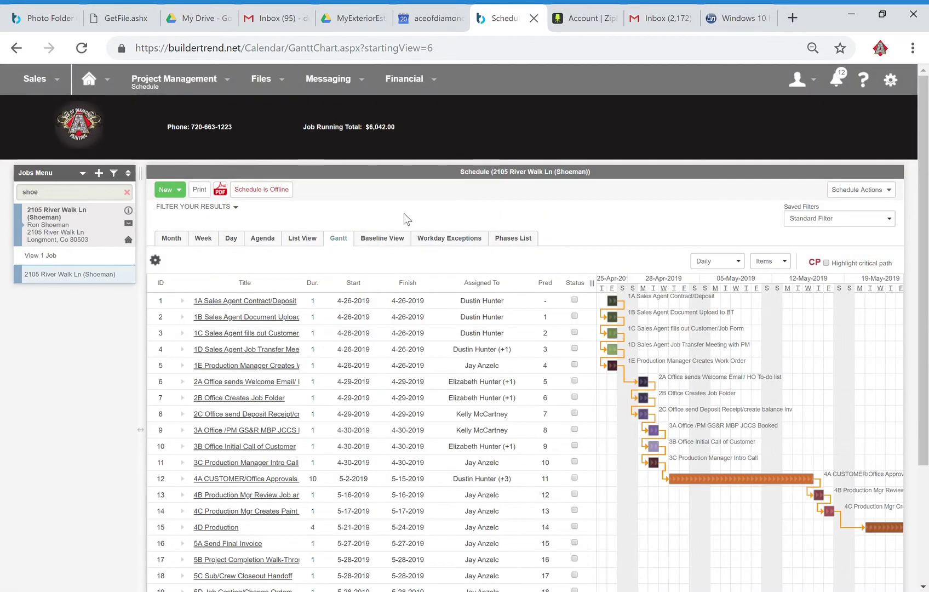
scroll(714, 321, down, 3)
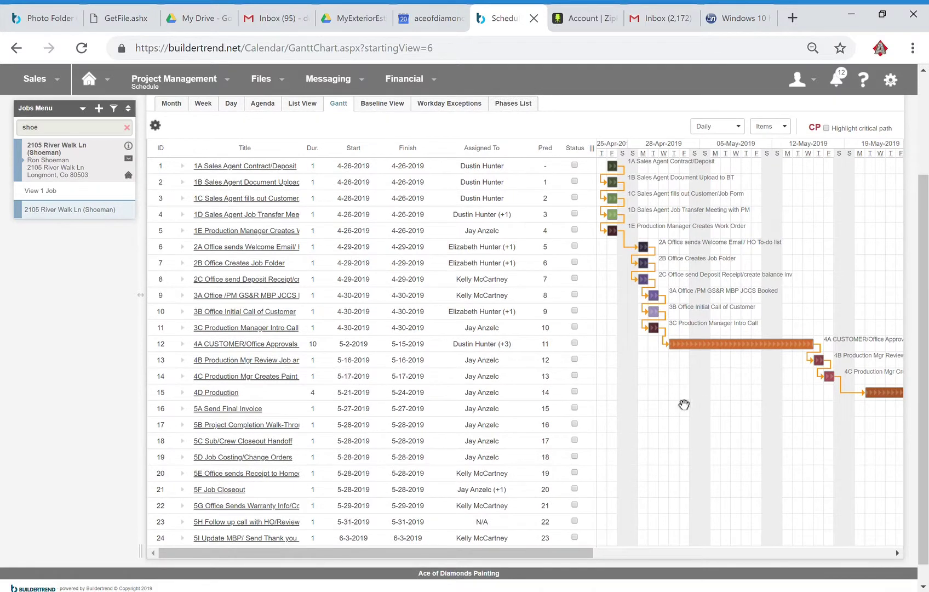
drag(519, 553, 468, 558)
scroll(709, 215, down, 1)
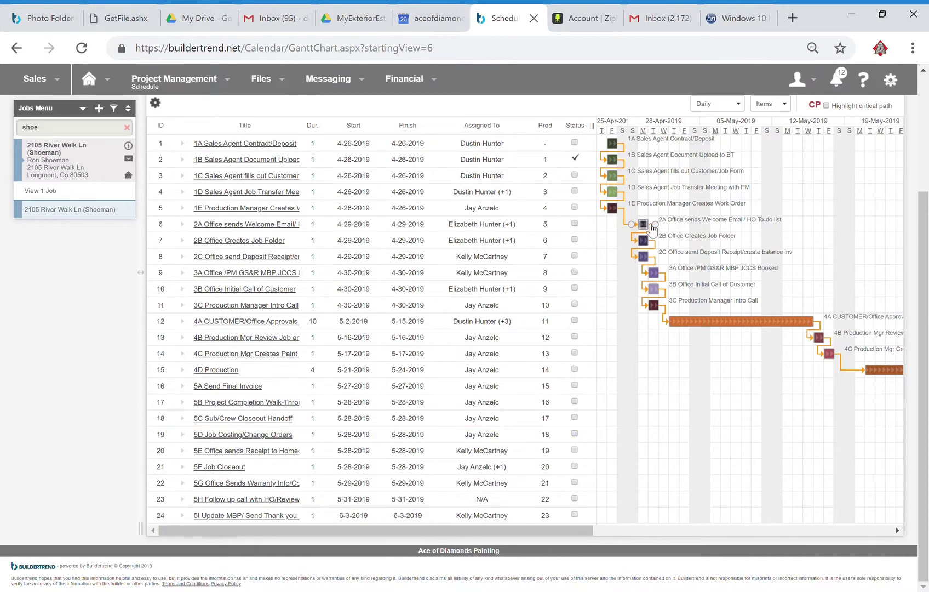
mouse_move(647, 230)
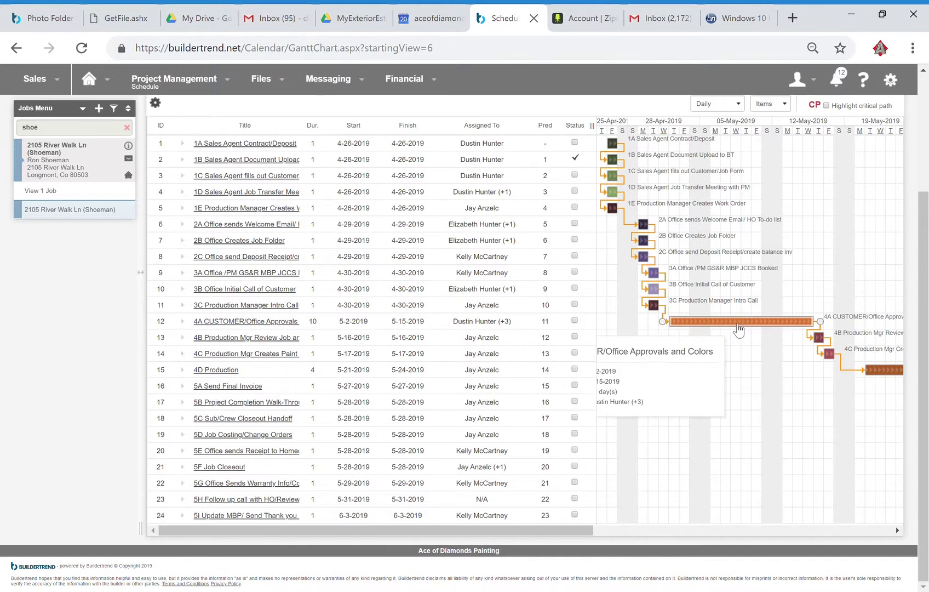
- Resize task 4A to 7 days finishing 5-10-2019, then bring the schedule online
mouse_move(537, 530)
mouse_down()
mouse_move(599, 528)
mouse_move(554, 530)
mouse_up()
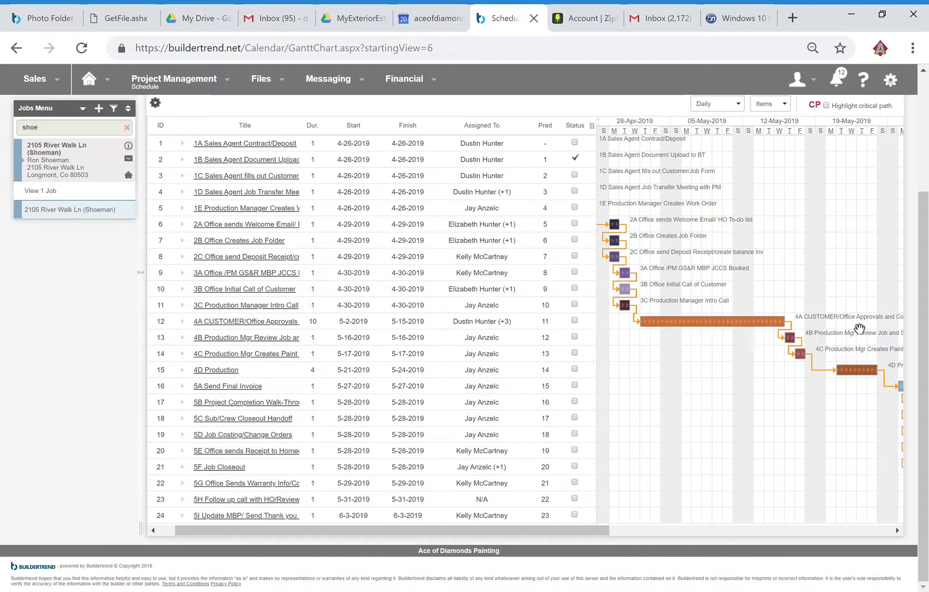
drag(525, 532, 541, 539)
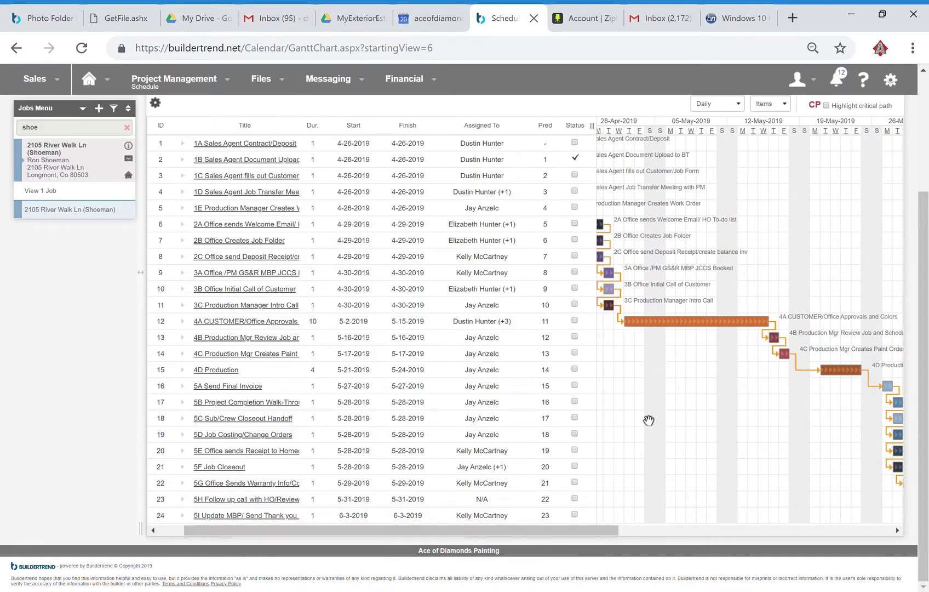
mouse_move(677, 331)
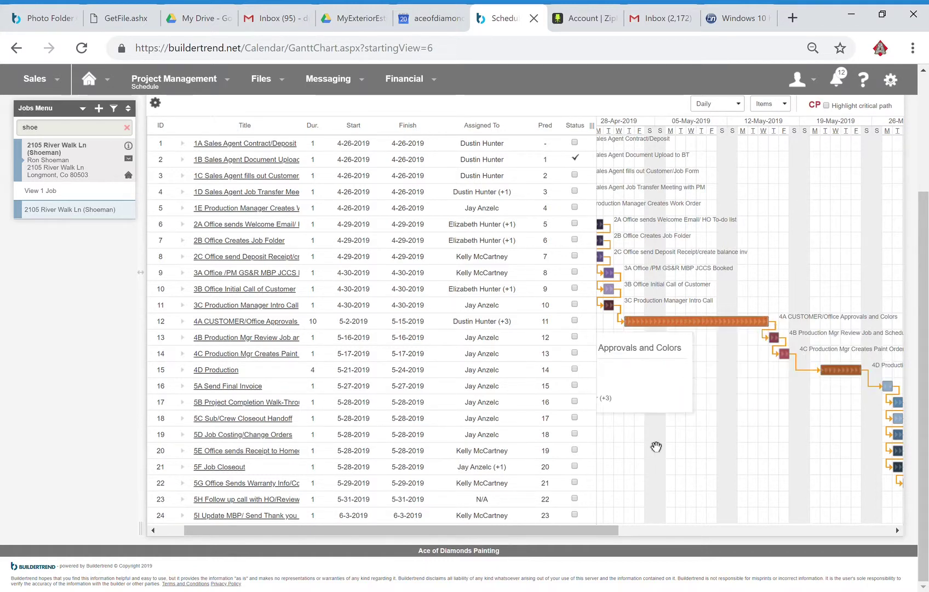
mouse_move(611, 529)
mouse_down()
mouse_move(622, 530)
mouse_move(571, 530)
mouse_move(610, 531)
mouse_move(596, 529)
mouse_up()
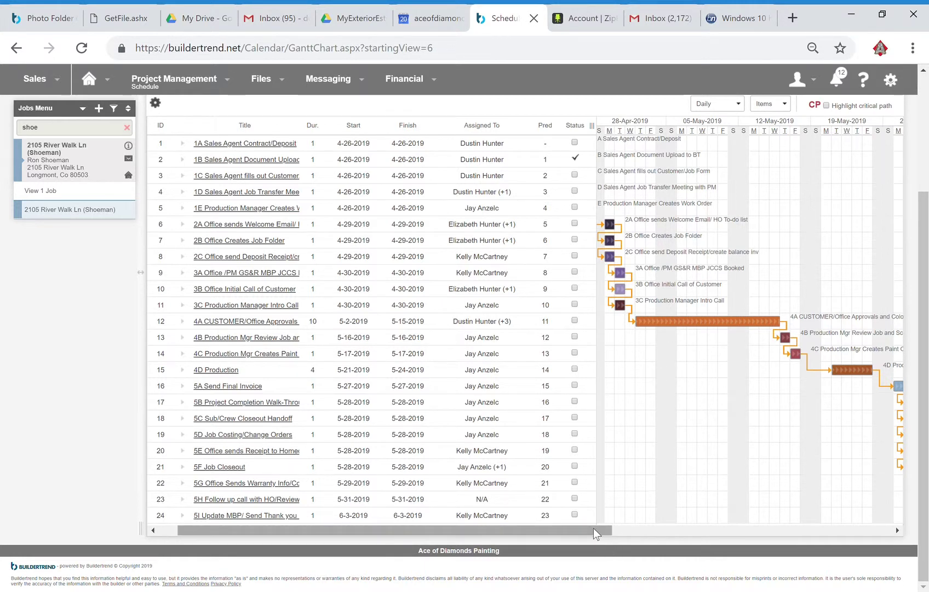
drag(594, 528, 662, 531)
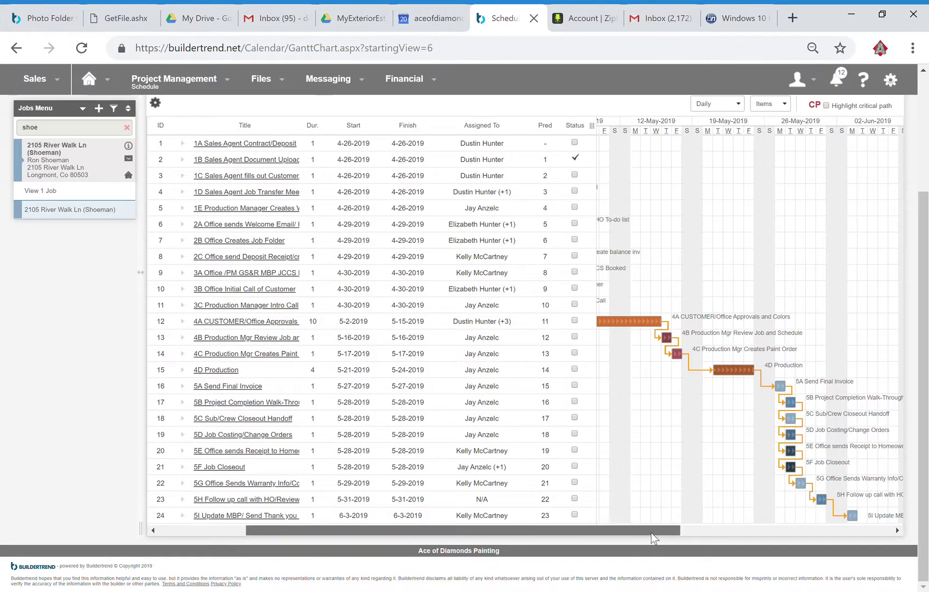
drag(651, 532, 590, 534)
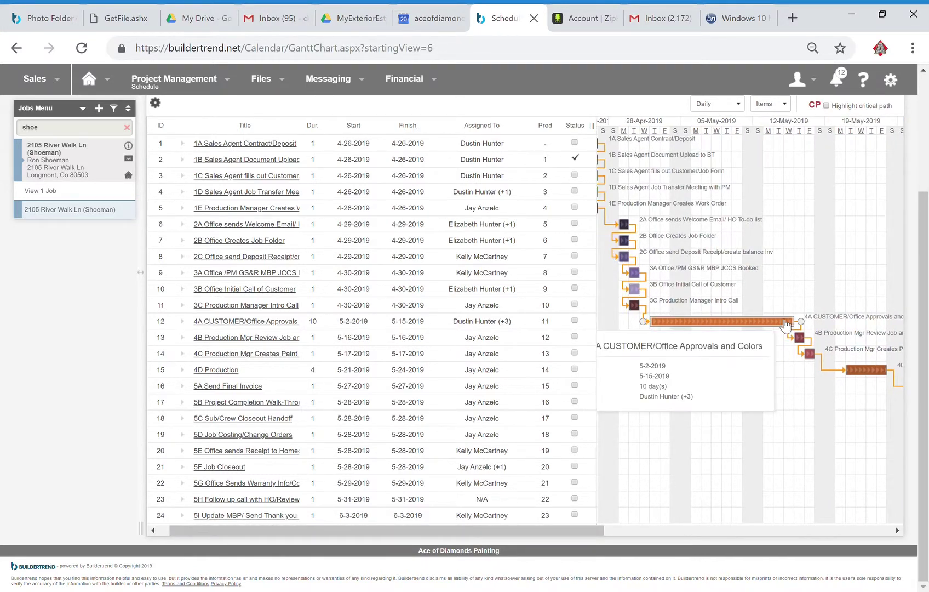
drag(801, 320, 711, 320)
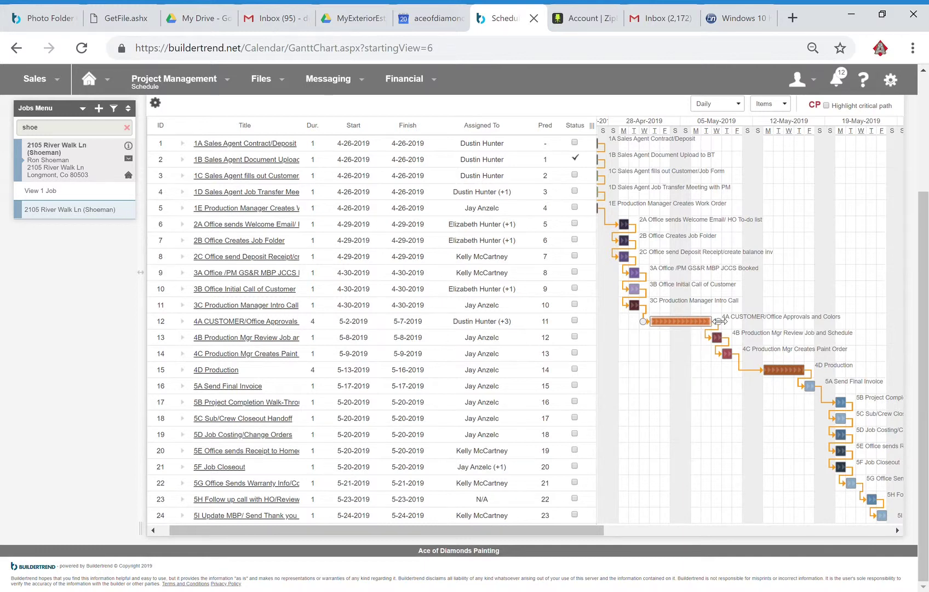
drag(719, 321, 743, 321)
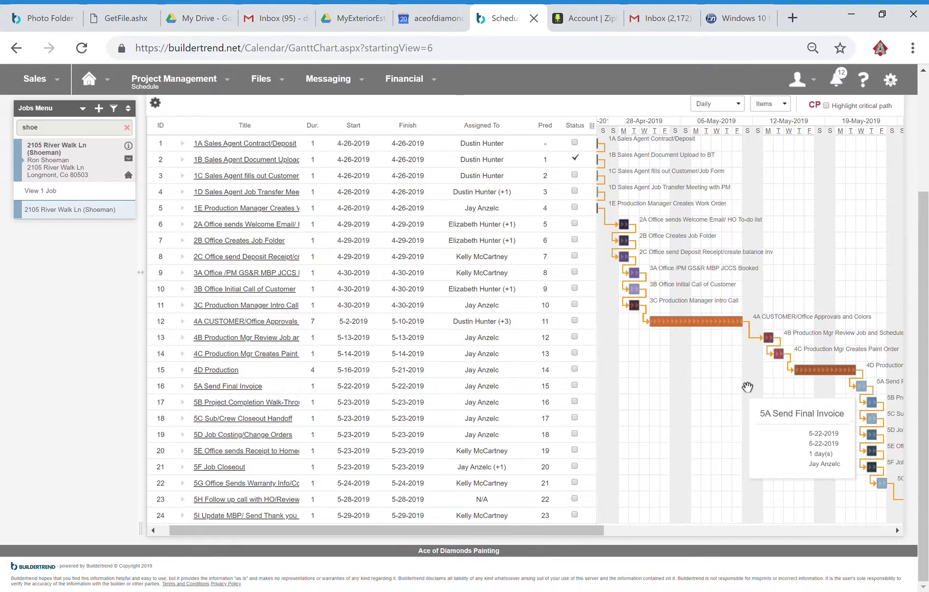
scroll(548, 350, up, 3)
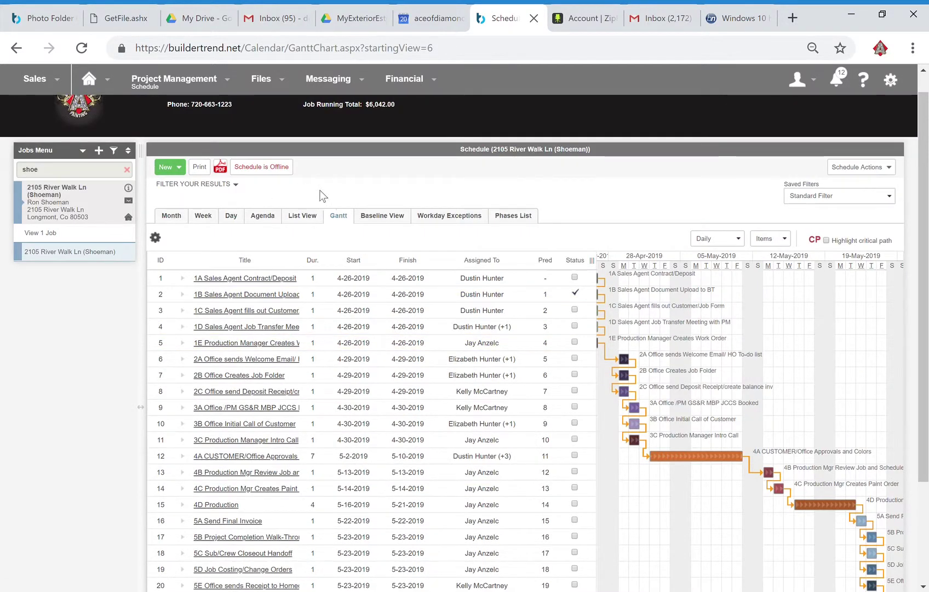
click(278, 171)
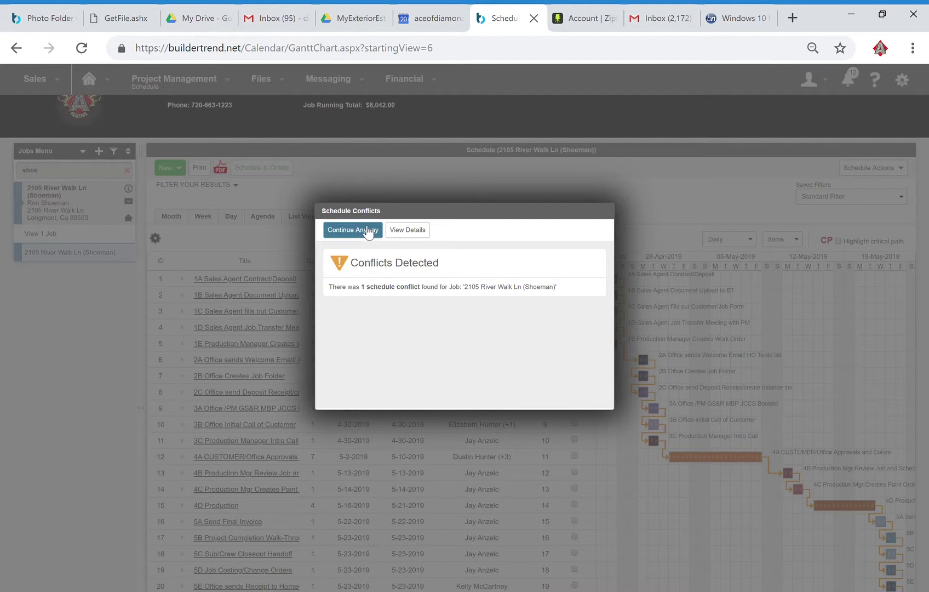
- Accept the schedule conflict with Continue Anyway and save without notifying assigned users
click(368, 233)
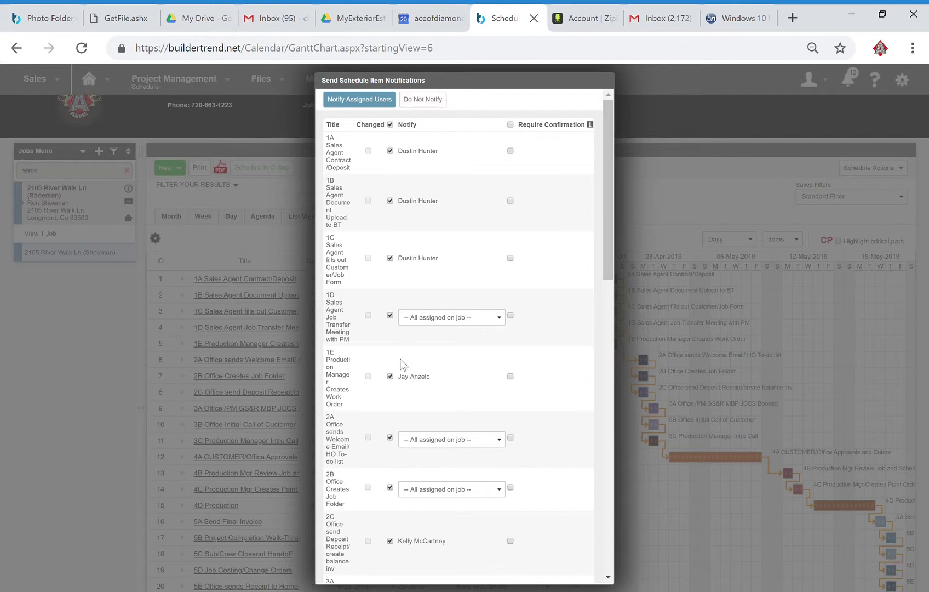
scroll(400, 363, down, 8)
scroll(440, 295, up, 7)
scroll(429, 204, up, 2)
click(429, 100)
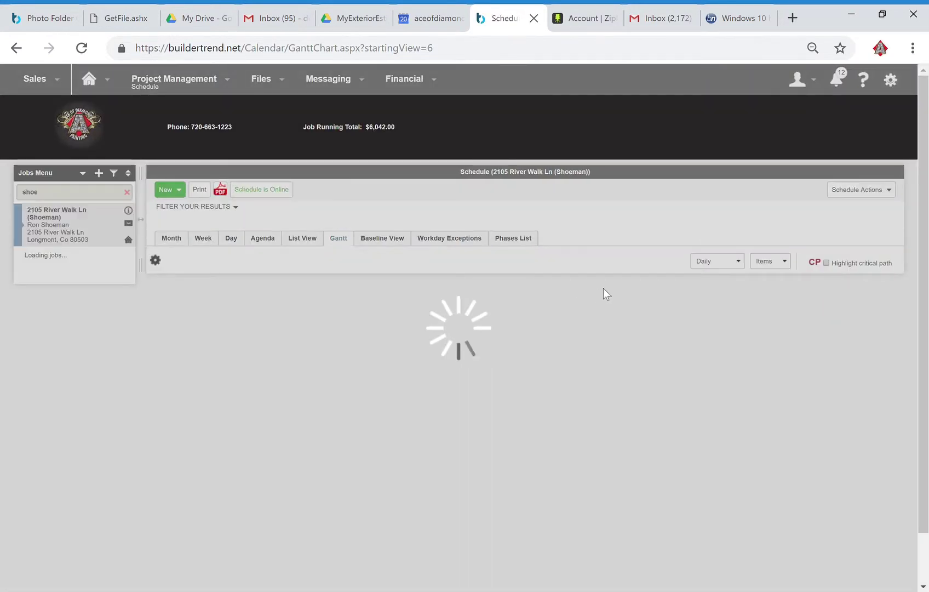
- Take the job schedule back offline
scroll(718, 353, down, 3)
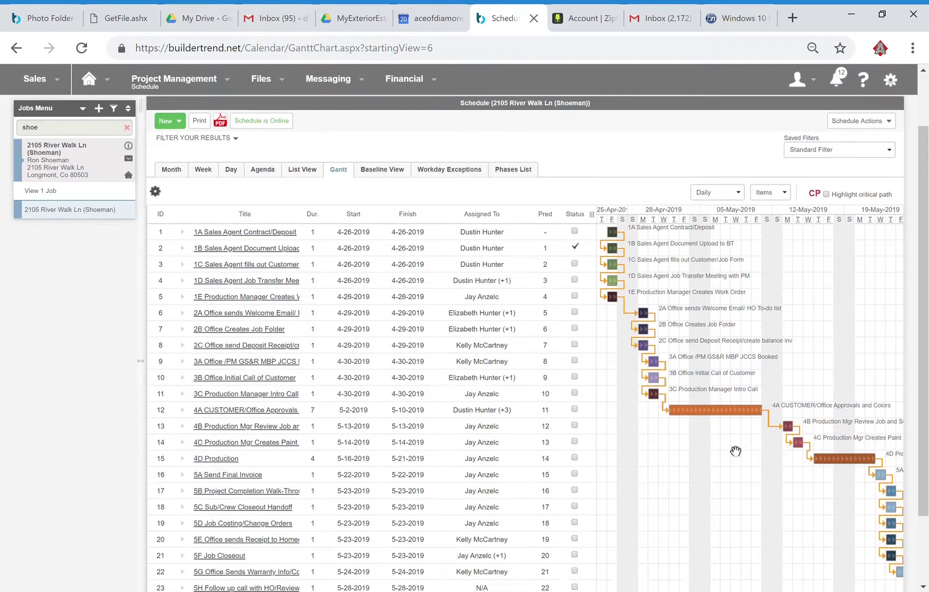
drag(556, 550, 587, 562)
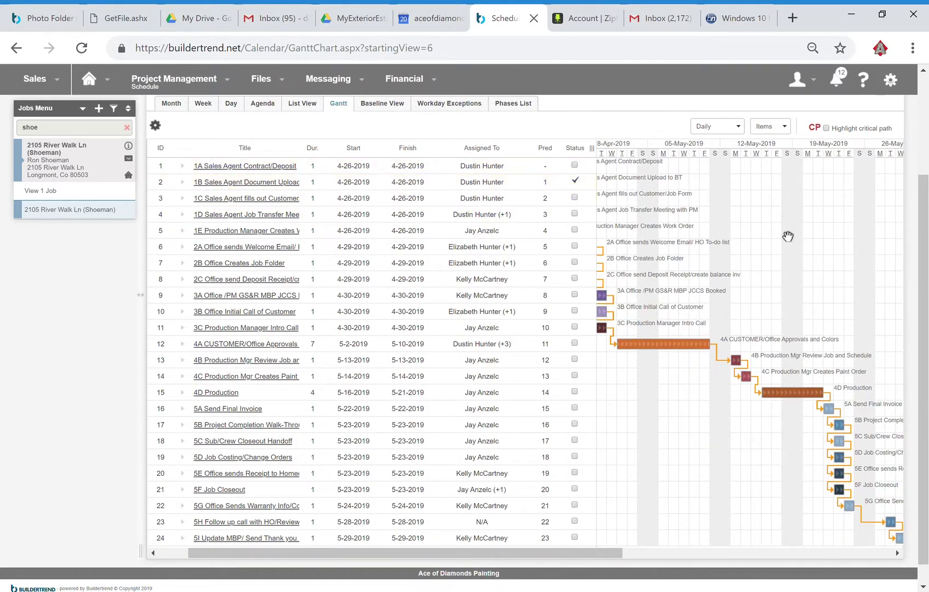
drag(603, 553, 567, 558)
mouse_move(760, 346)
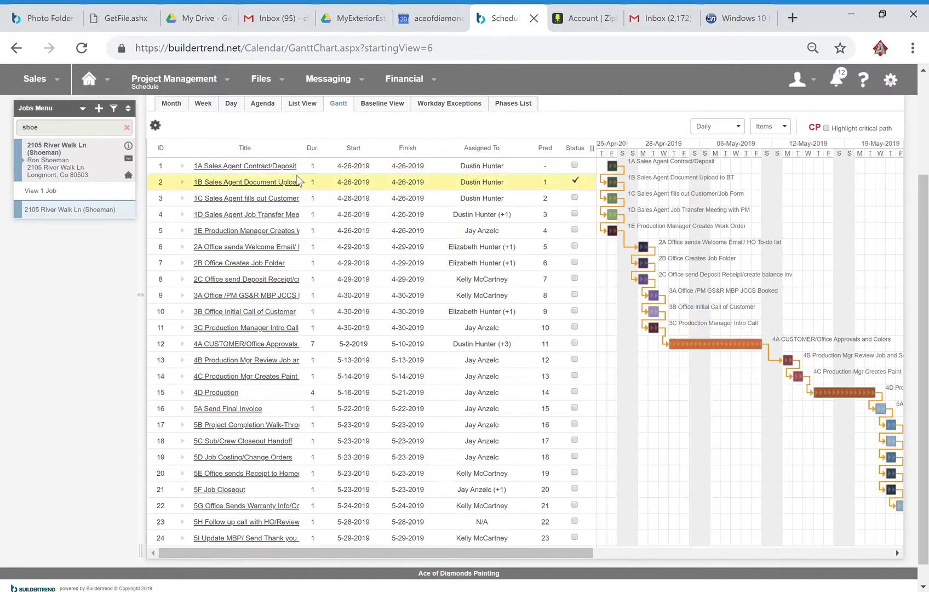
scroll(243, 197, up, 3)
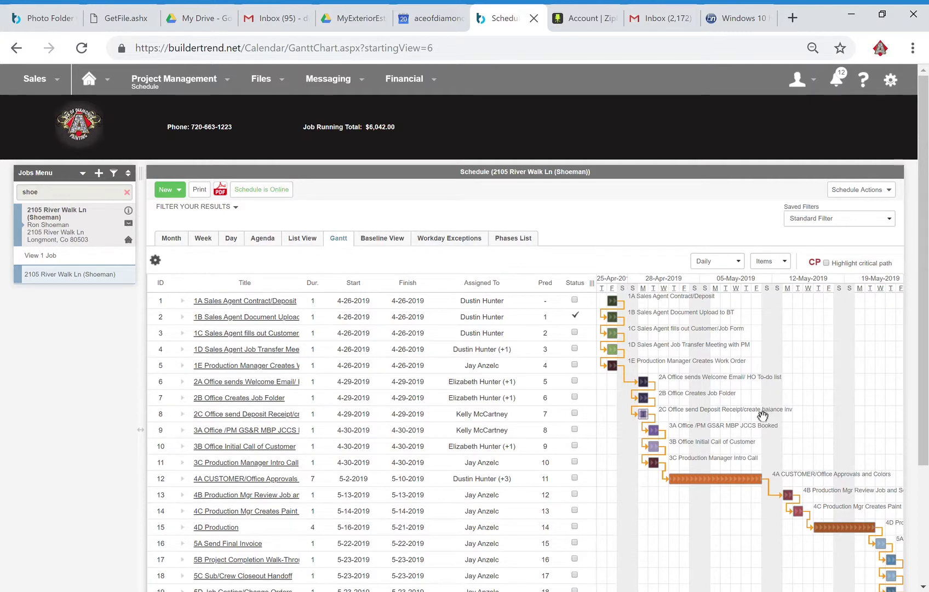
scroll(745, 424, down, 1)
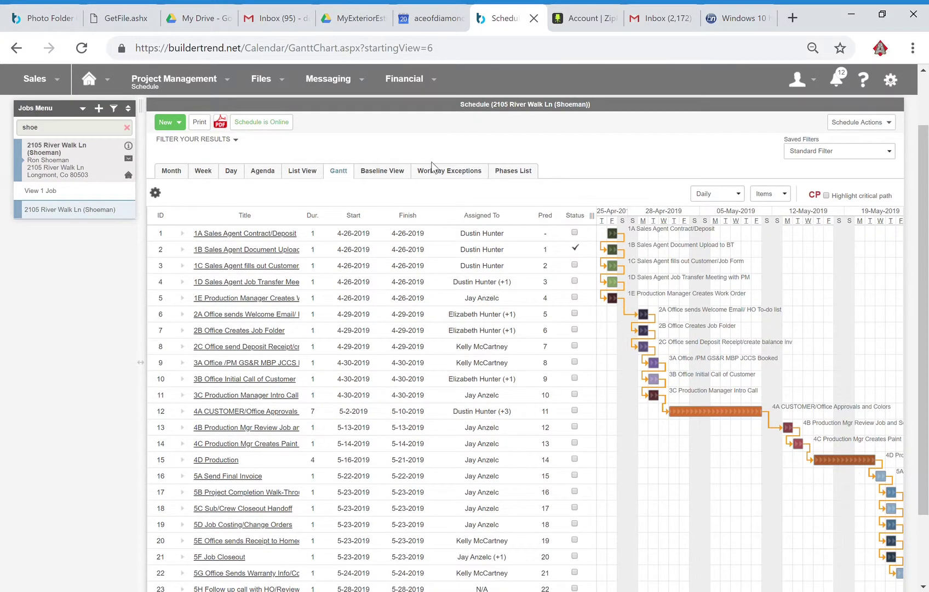
scroll(356, 181, up, 1)
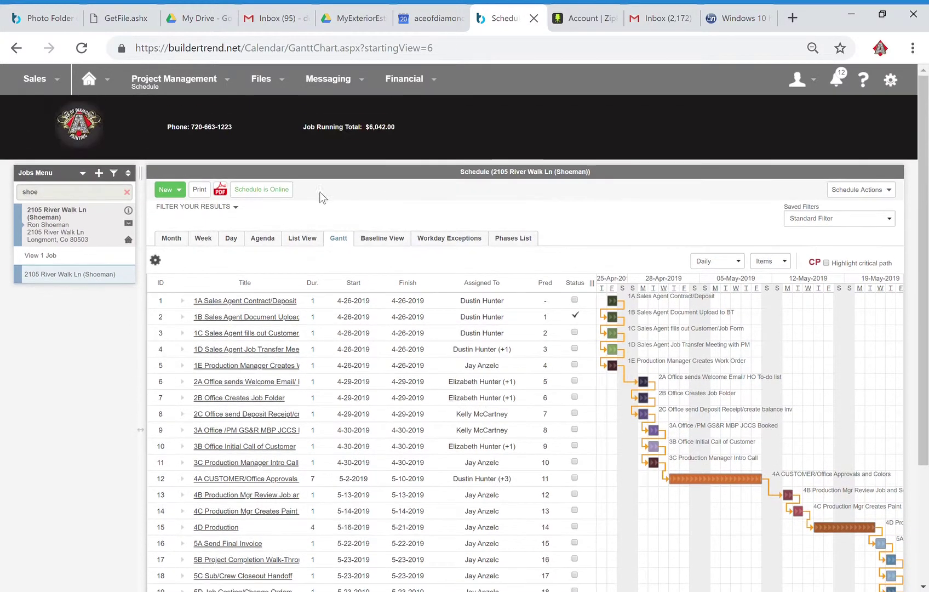
click(273, 190)
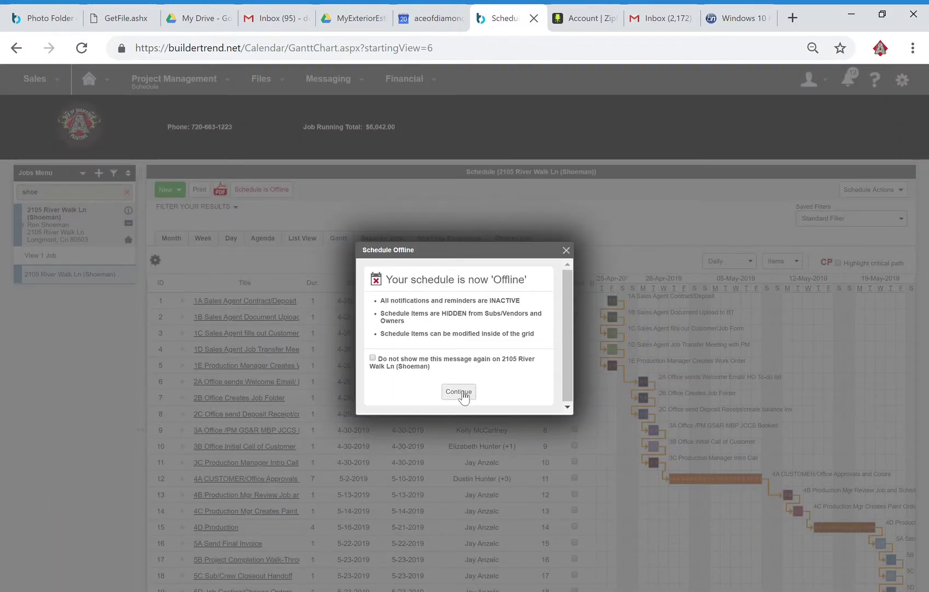
- Dismiss the offline notice and extend task 4A to 9 days, ending 5-14-2019
click(459, 392)
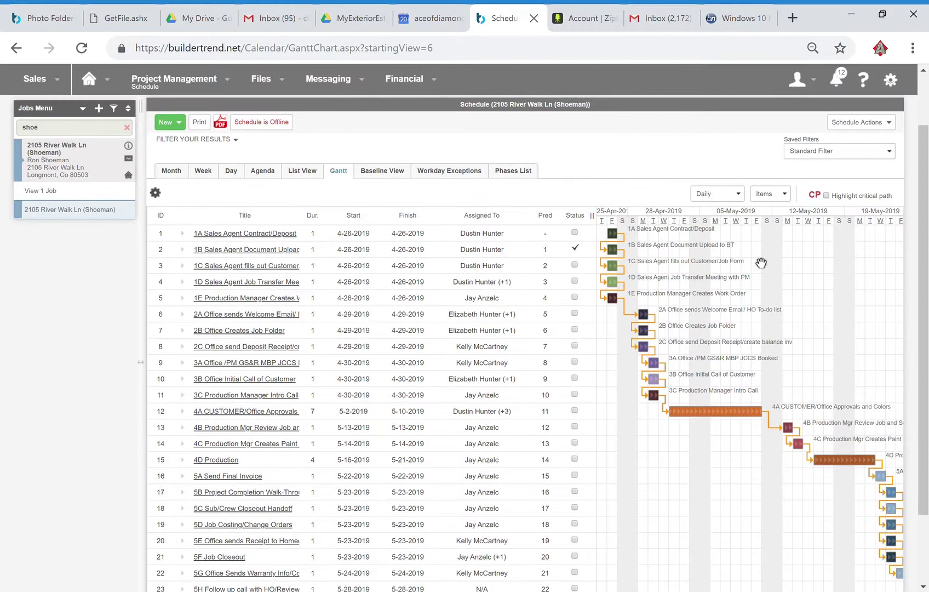
scroll(758, 261, down, 3)
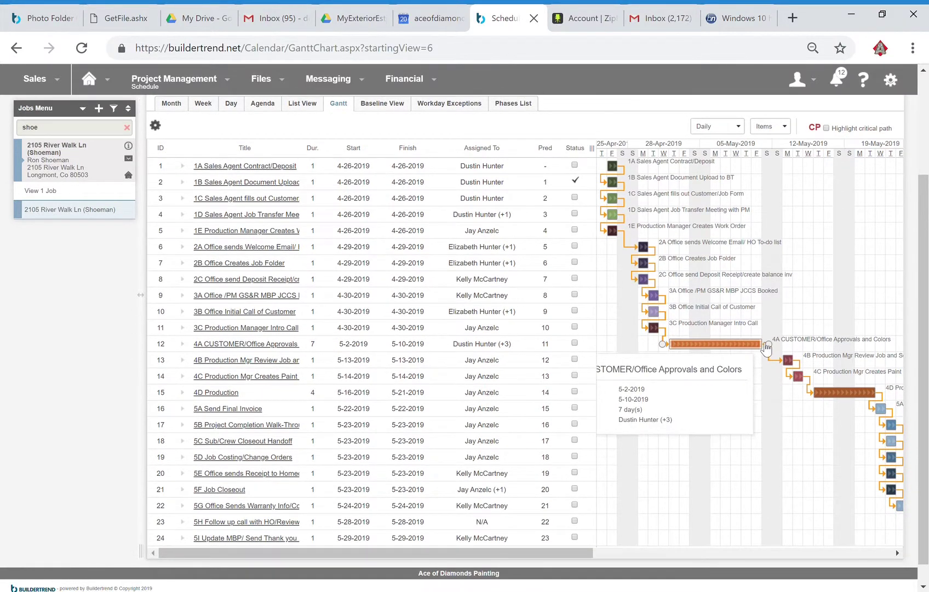
drag(773, 346, 781, 345)
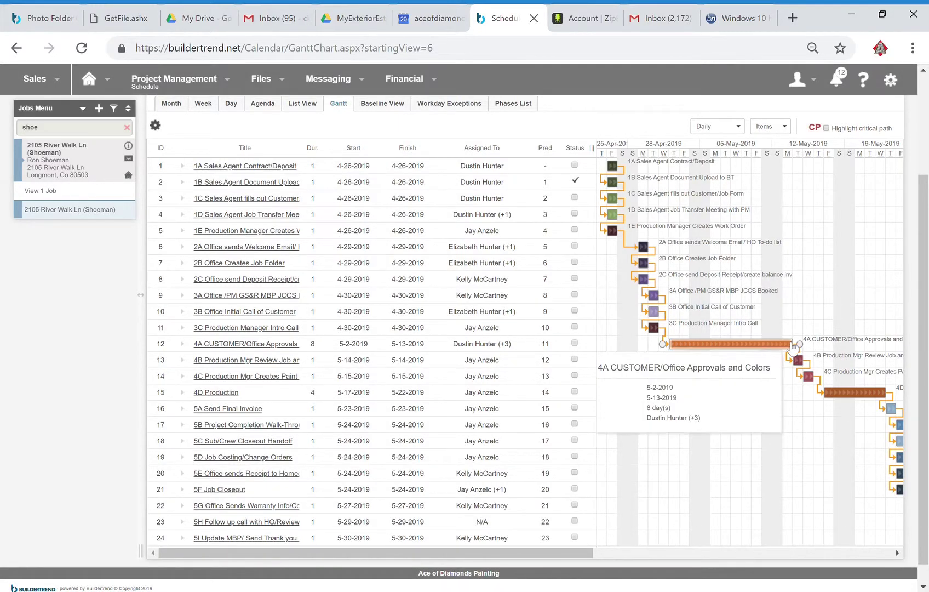
mouse_move(796, 343)
mouse_down()
mouse_move(830, 344)
mouse_move(803, 346)
mouse_up()
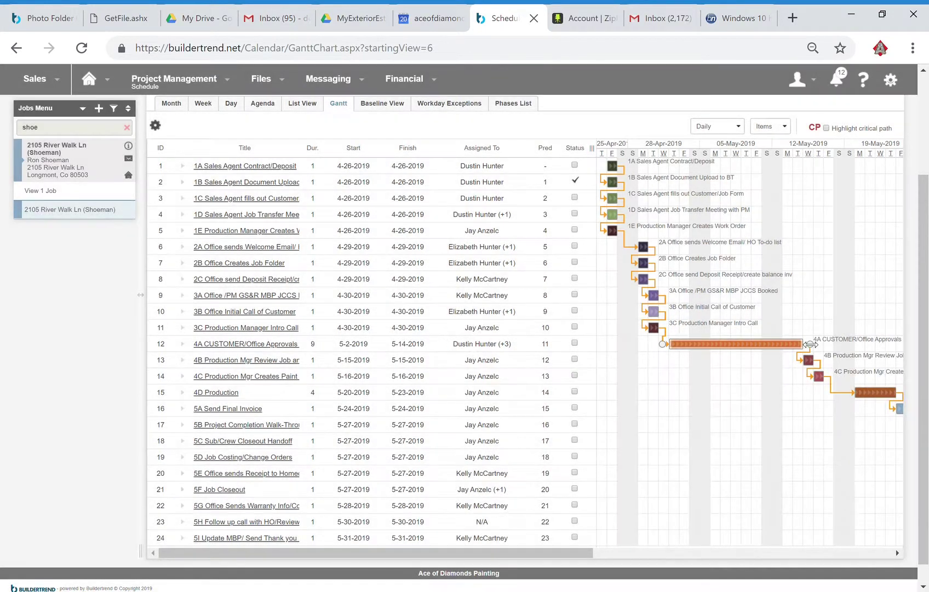
scroll(874, 295, down, 1)
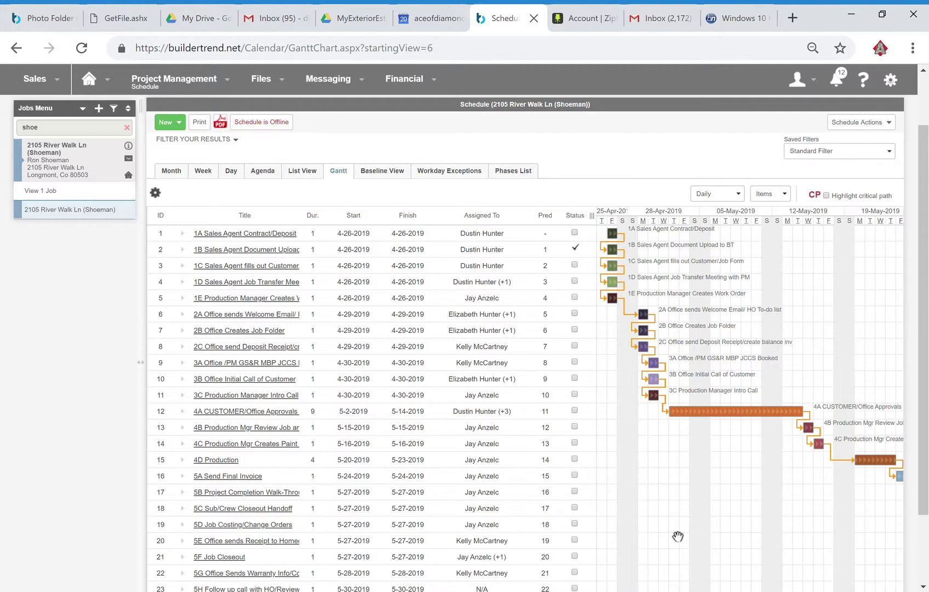
scroll(444, 364, down, 3)
drag(504, 529, 570, 528)
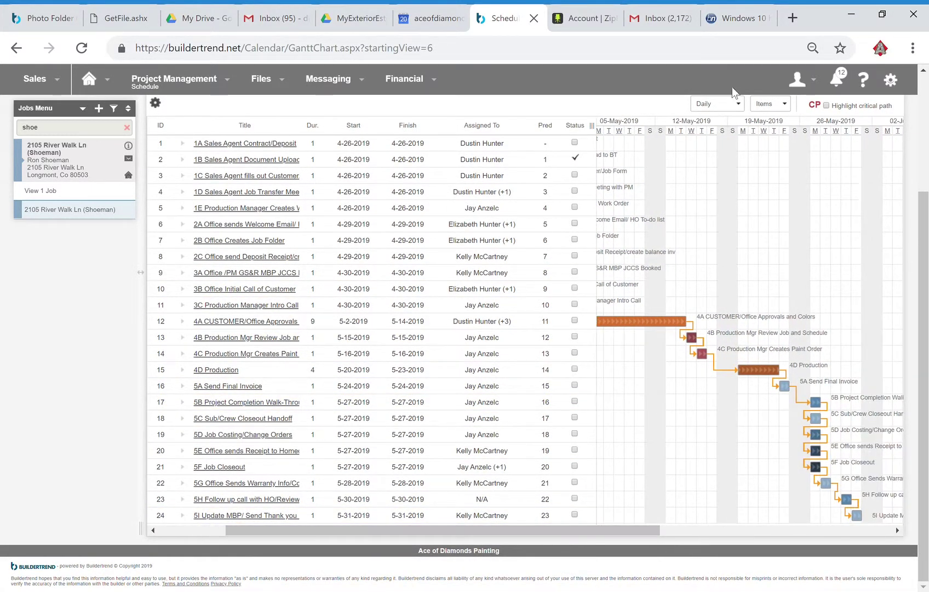
scroll(745, 156, up, 2)
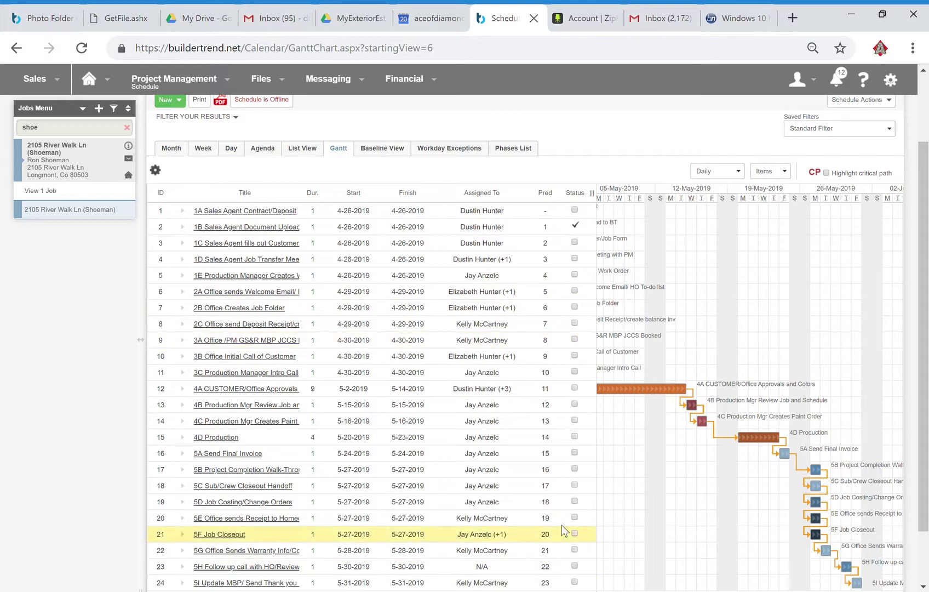
scroll(570, 526, down, 2)
drag(618, 531, 500, 500)
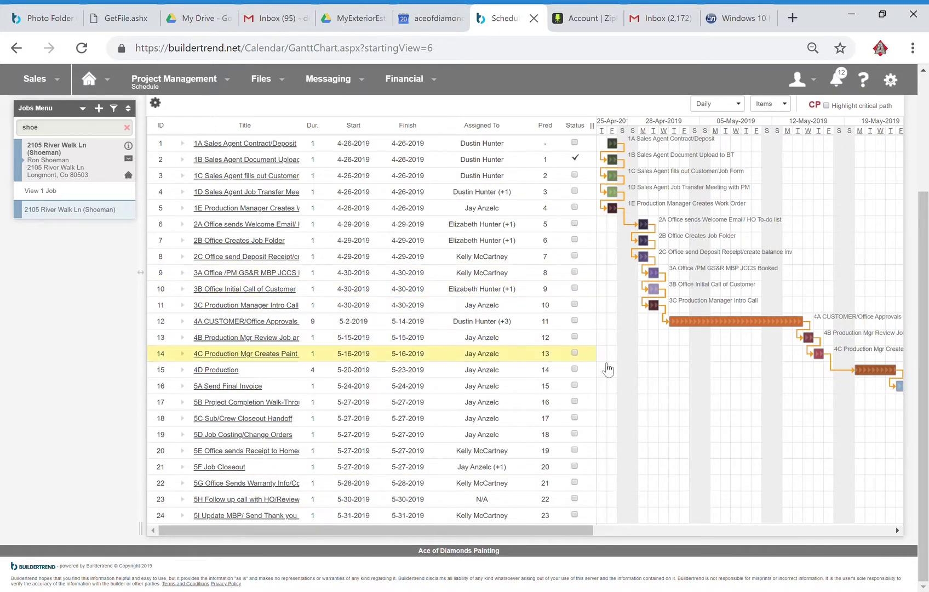
scroll(673, 263, up, 4)
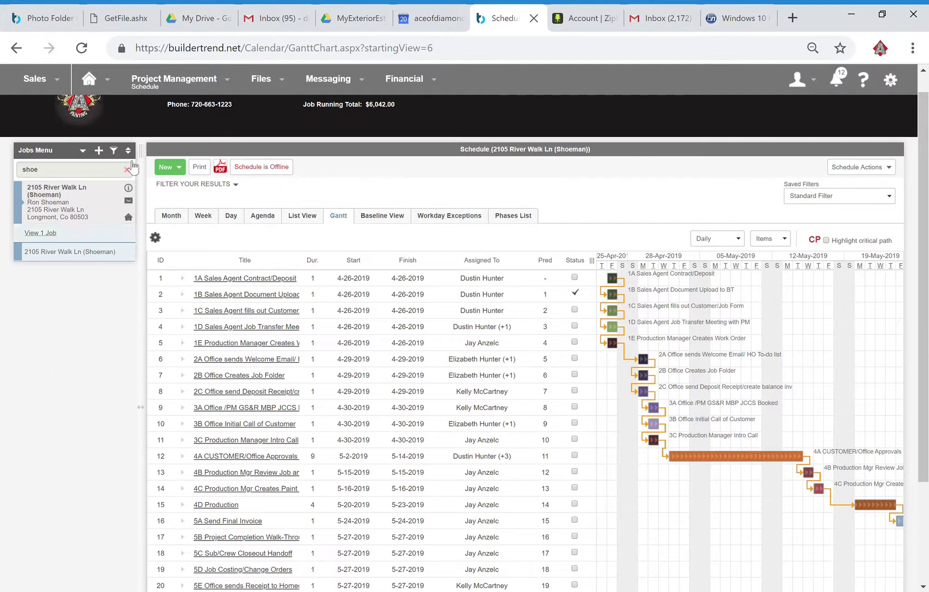
mouse_move(207, 75)
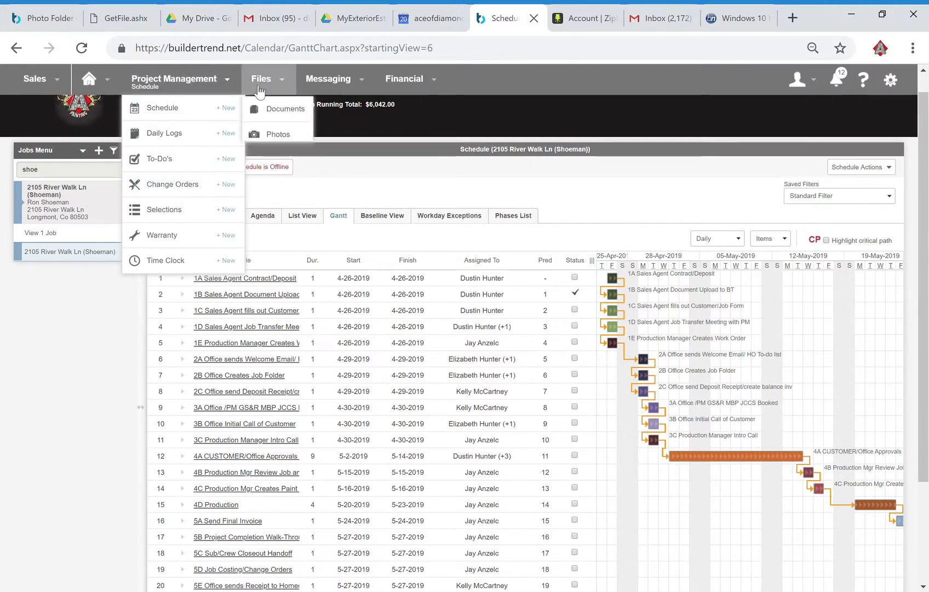
mouse_move(174, 82)
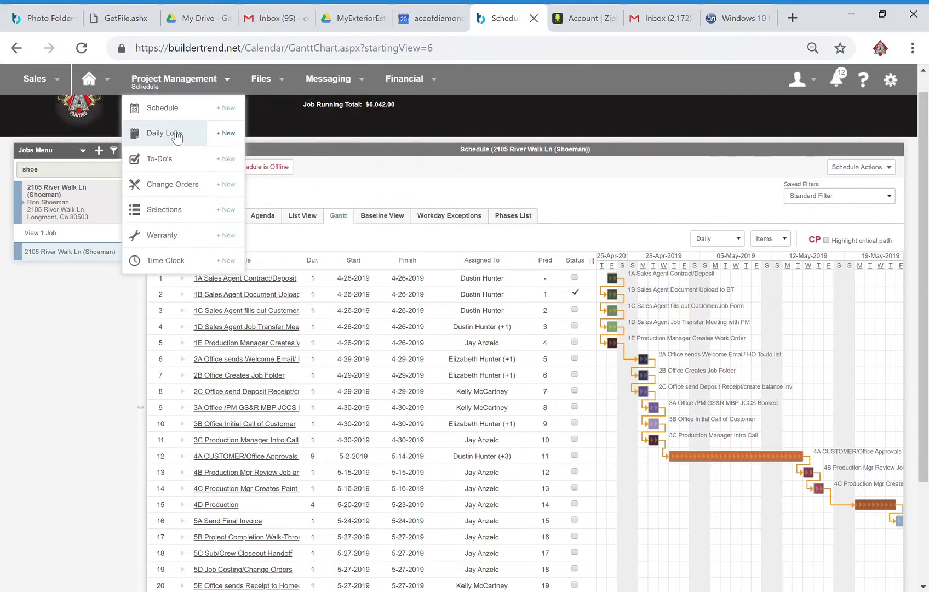